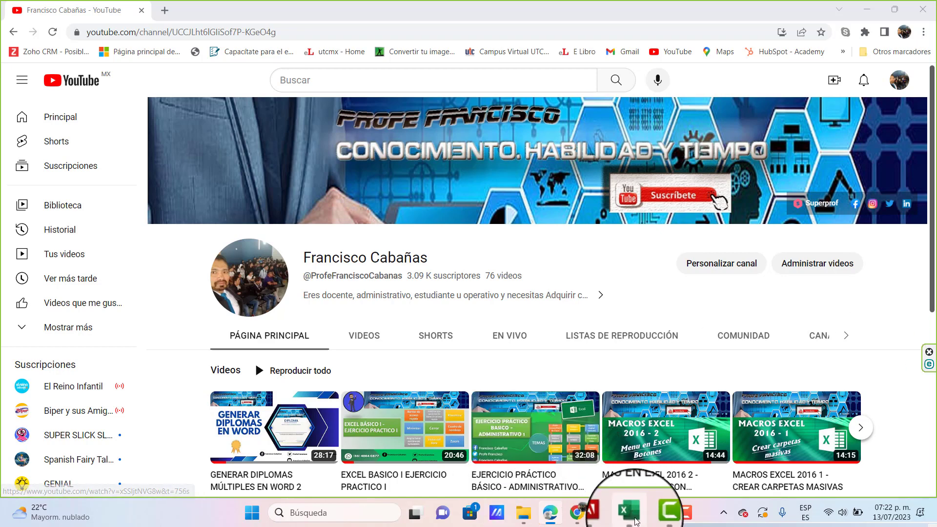
Switch from the YouTube channel page to the PRACTICA 1 workbook in Excel.
click(630, 513)
Save PRACTICA 1 as a Libro de Excel habilitado para macros, replacing the existing file.
click(308, 282)
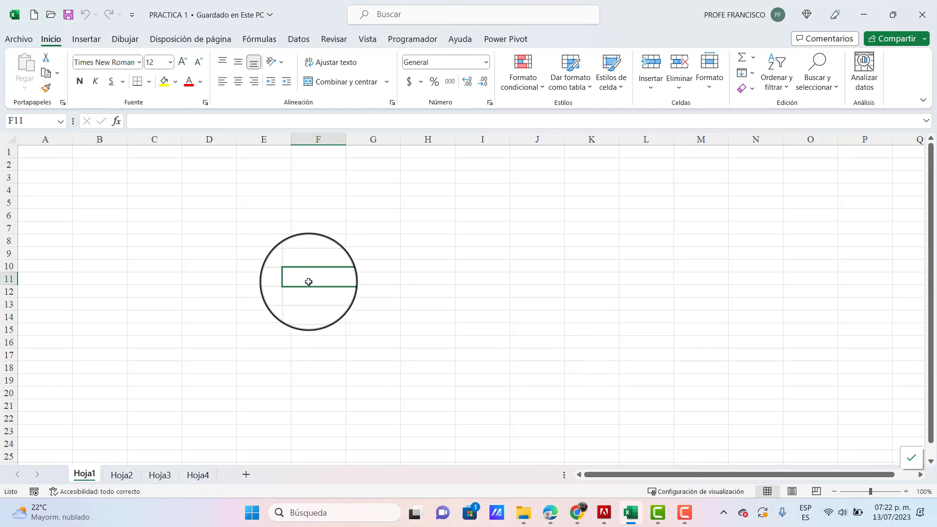
click(18, 39)
click(54, 207)
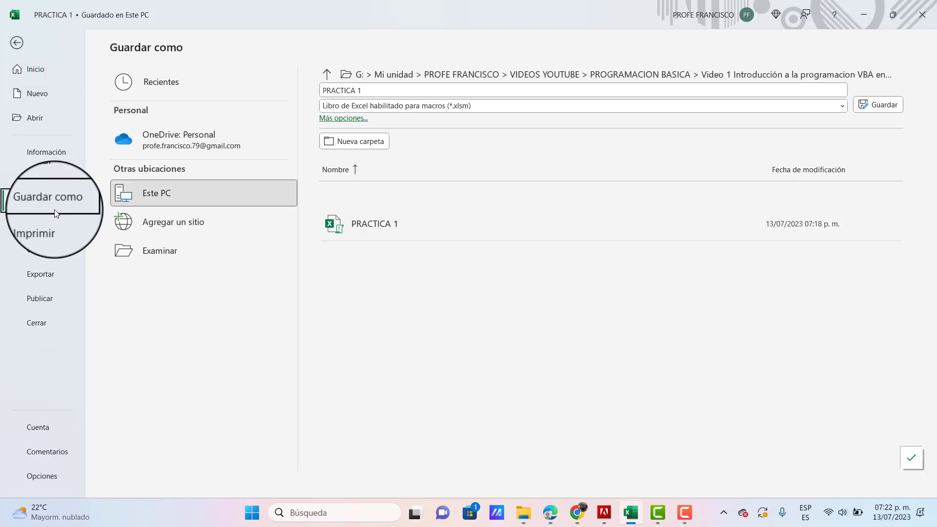
click(162, 251)
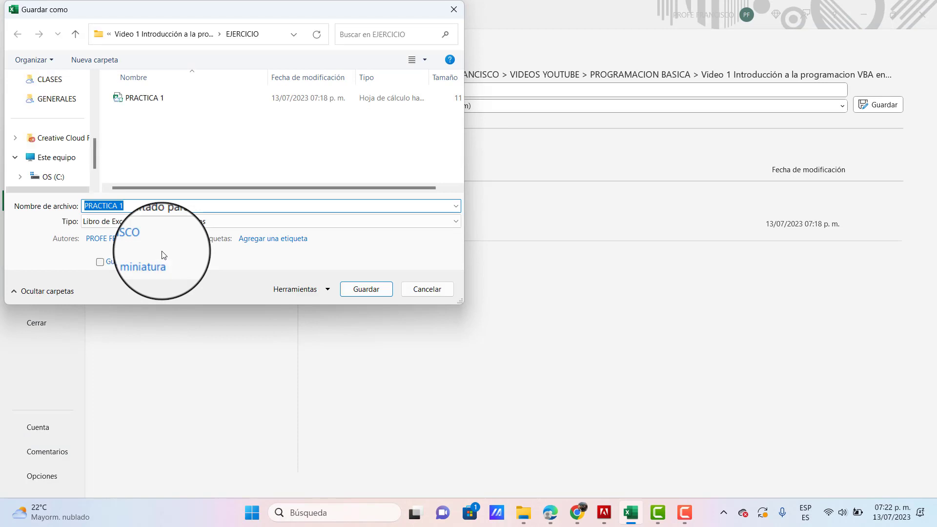
click(145, 98)
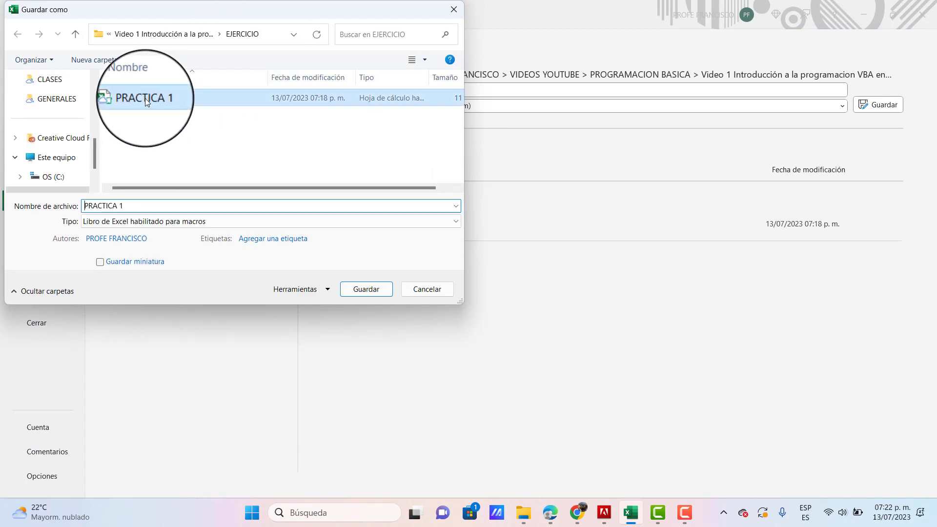
click(147, 220)
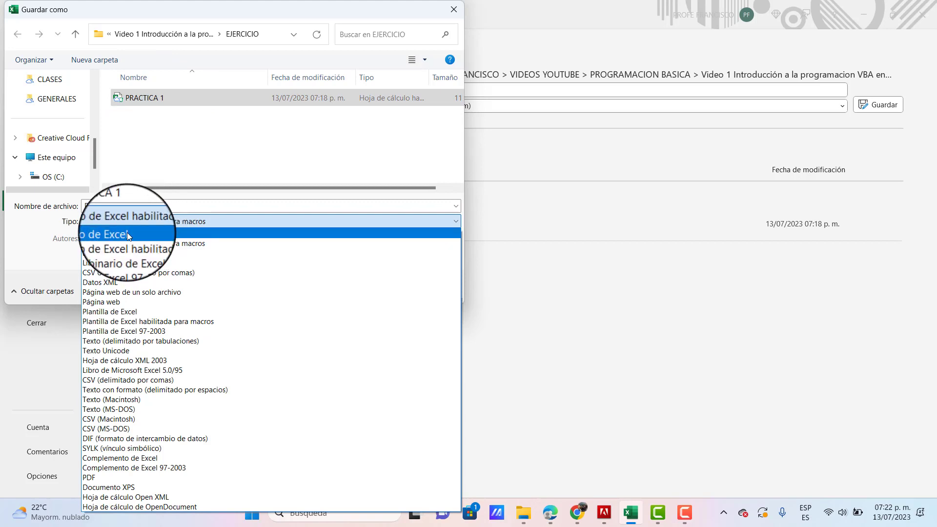
click(127, 234)
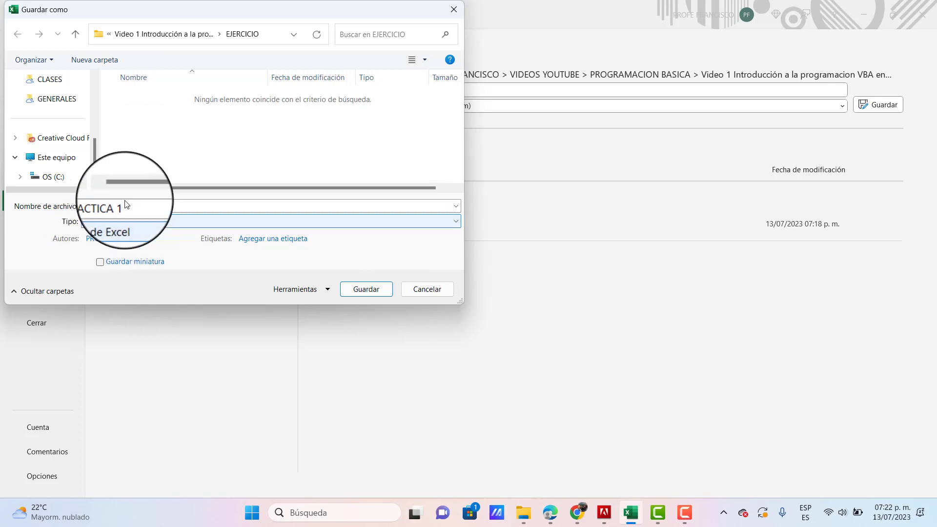
double_click(128, 206)
click(122, 221)
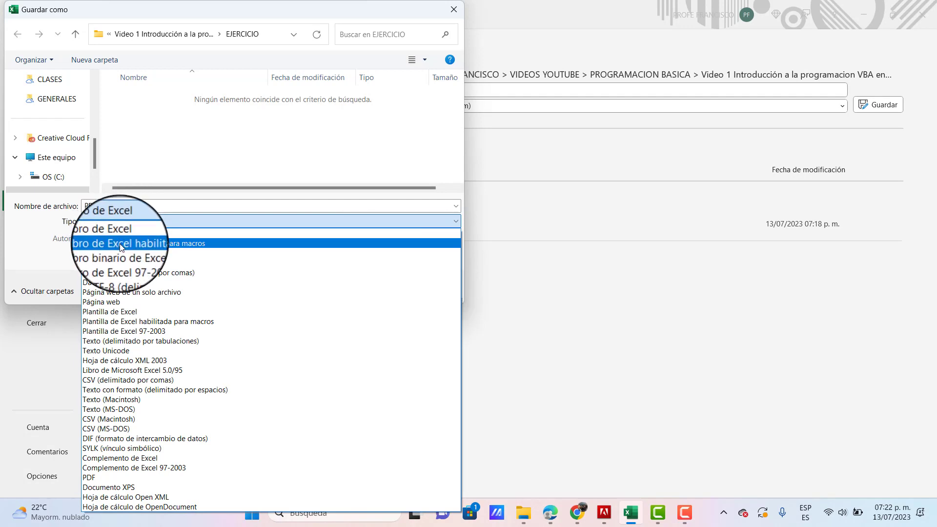
click(121, 244)
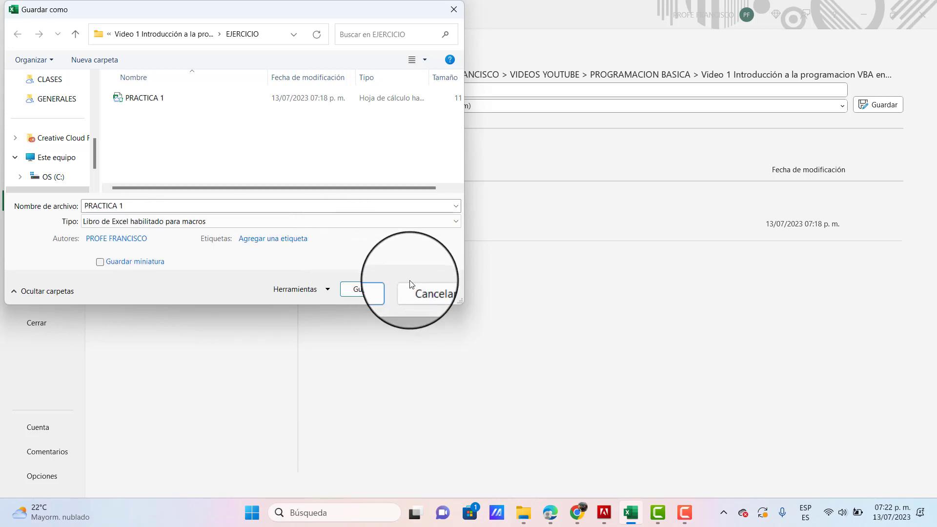
click(365, 286)
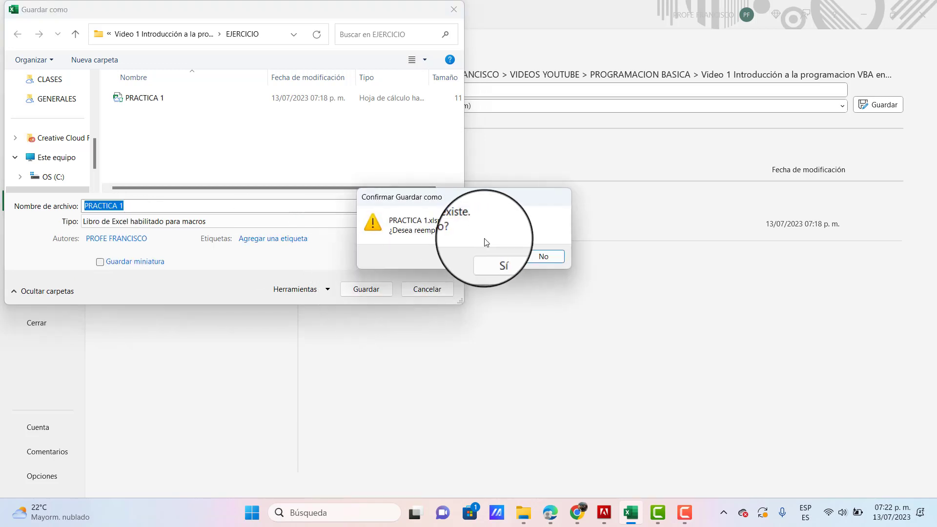
click(495, 255)
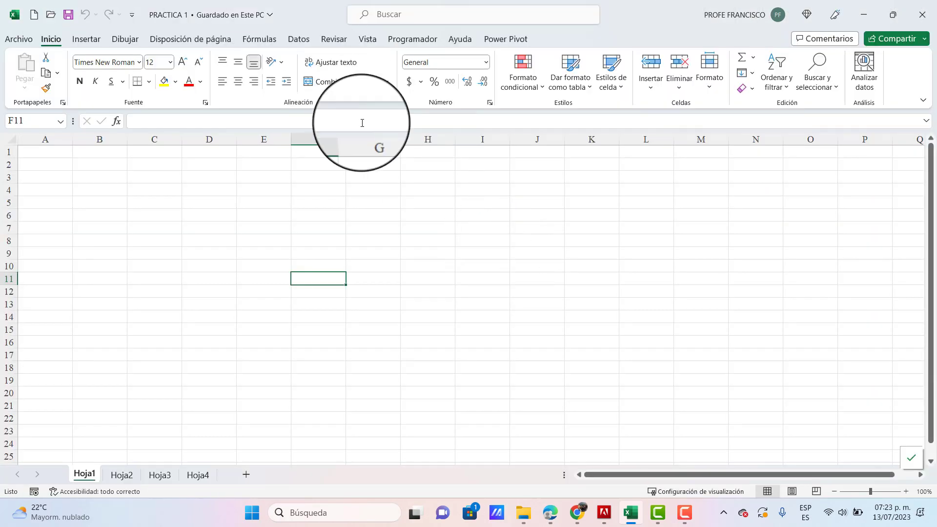
Confirm in the EJERCICIO folder that PRACTICA 1 is an 11 KB macro-enabled file, then return to Excel.
click(522, 511)
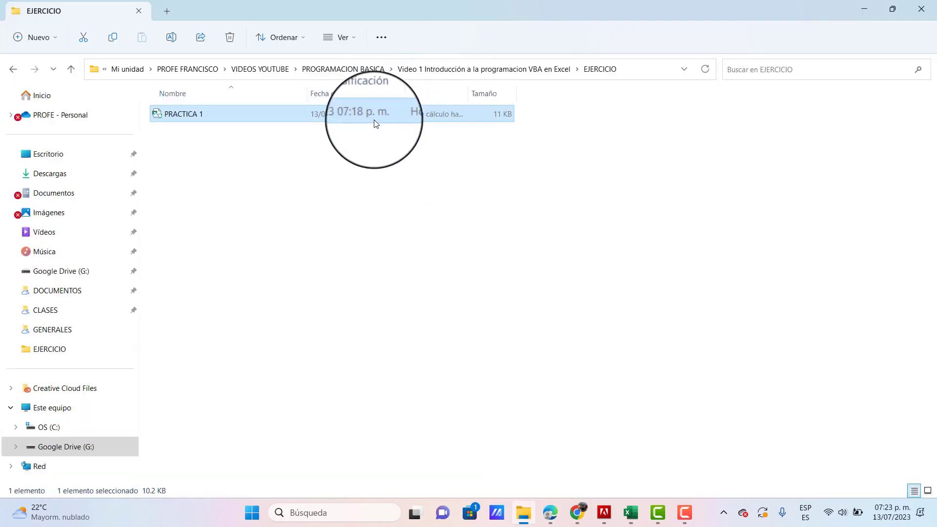
drag(469, 91, 553, 92)
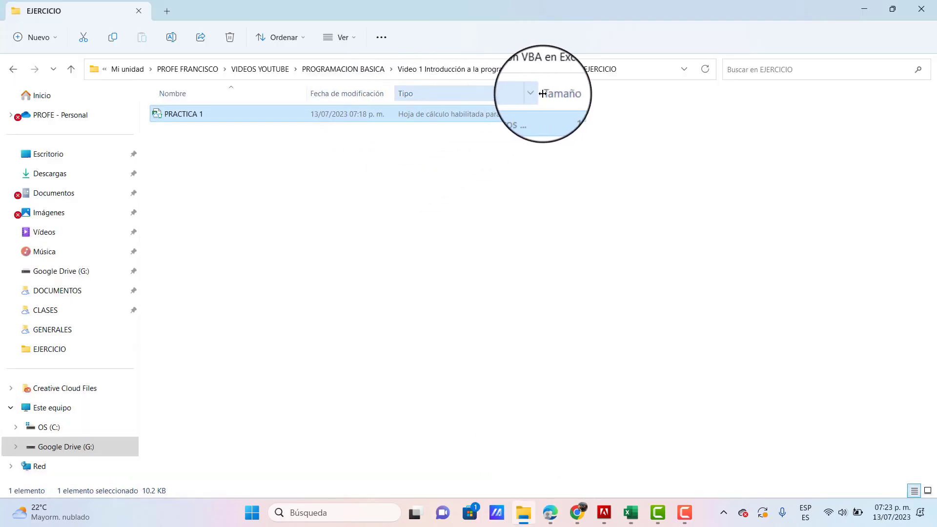
click(630, 512)
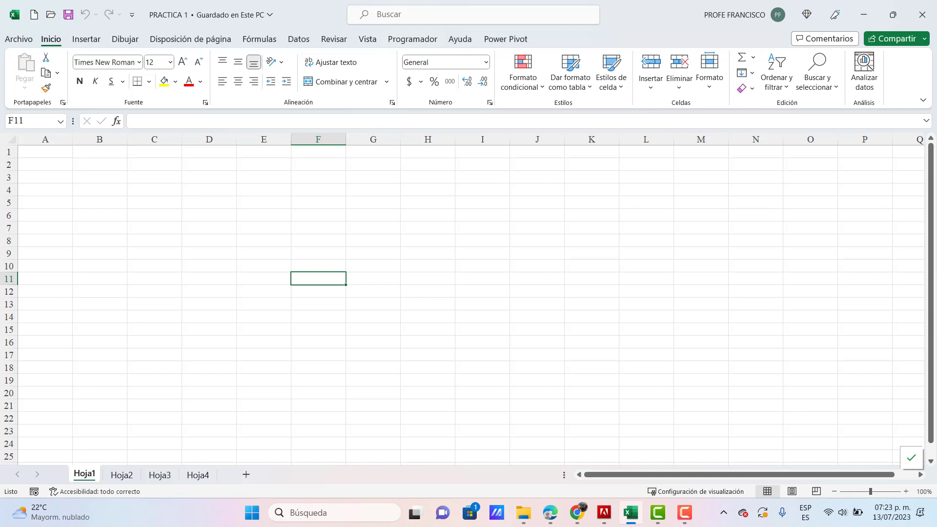
click(577, 513)
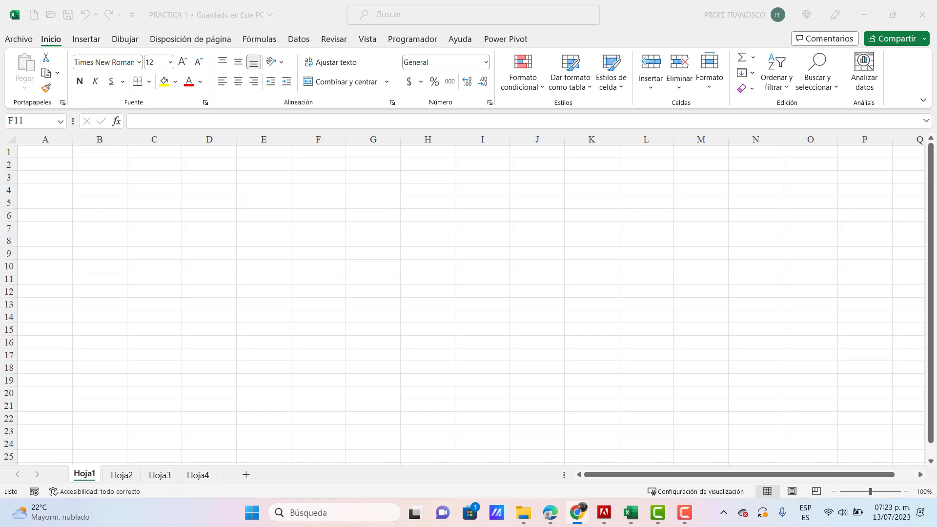
click(550, 512)
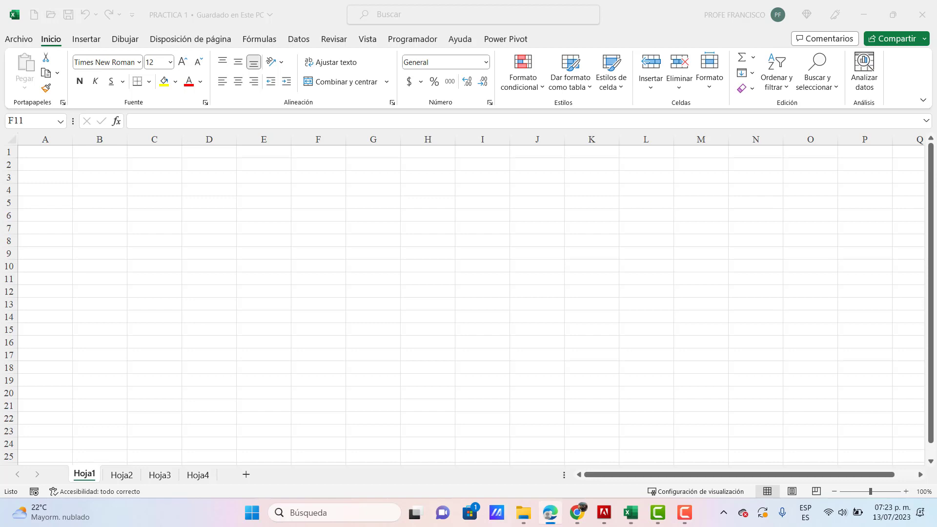
click(604, 512)
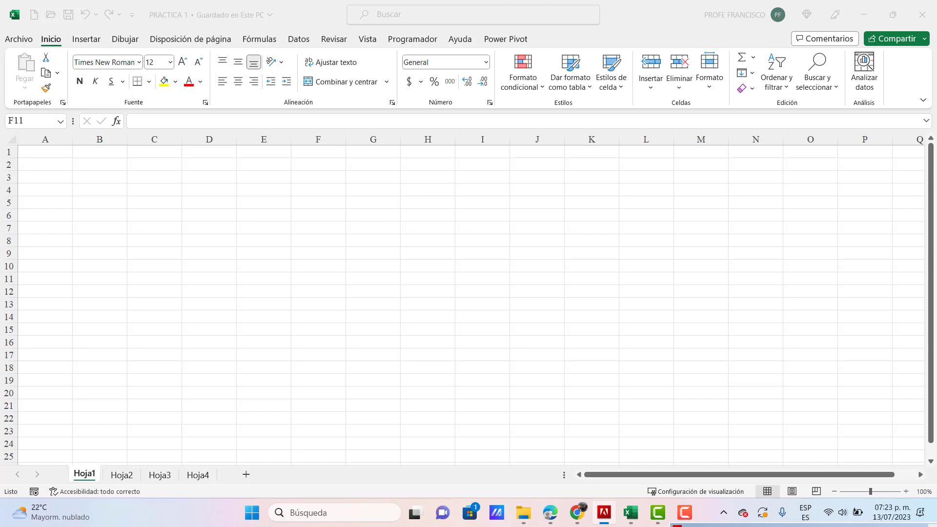
click(549, 512)
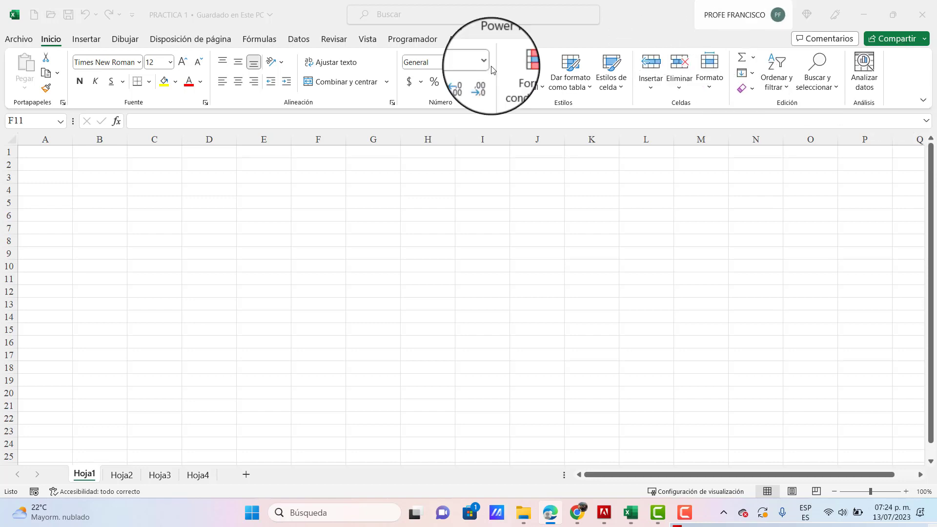
Remove the Programador tab from the ribbon through the ribbon customization settings.
click(395, 43)
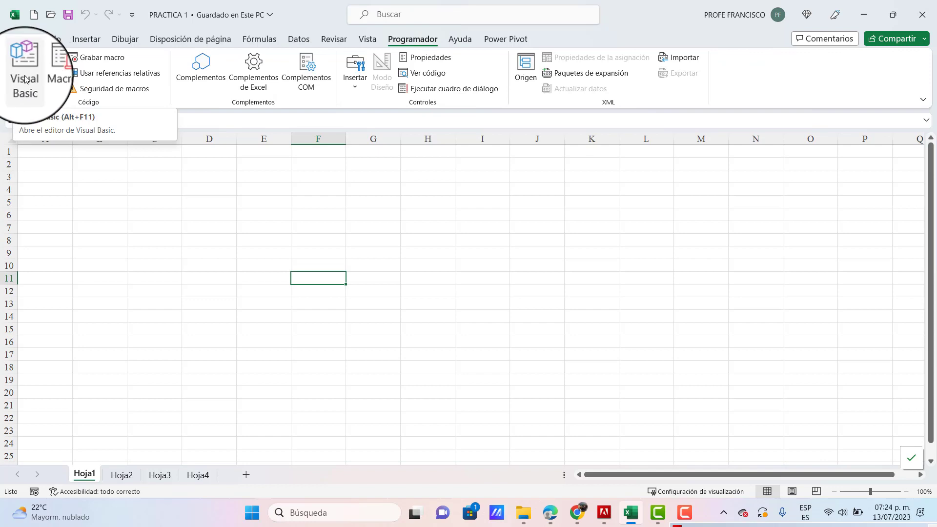
right_click(756, 79)
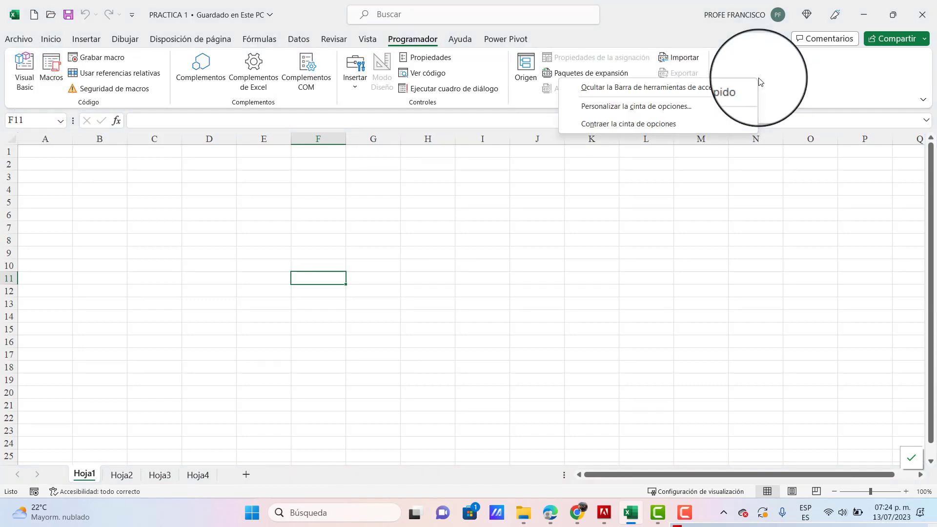
click(662, 108)
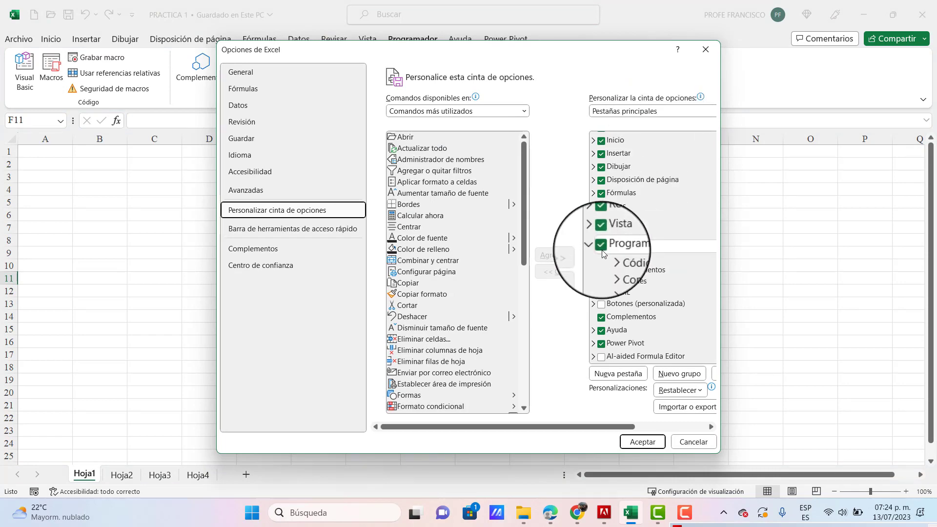
click(601, 246)
click(636, 441)
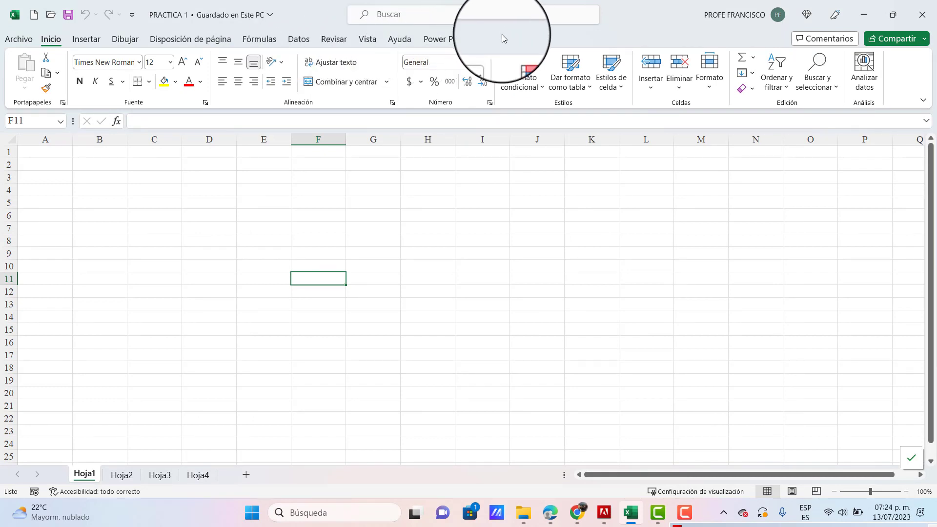
Look through the insertion, home and drawing ribbon tabs.
click(68, 40)
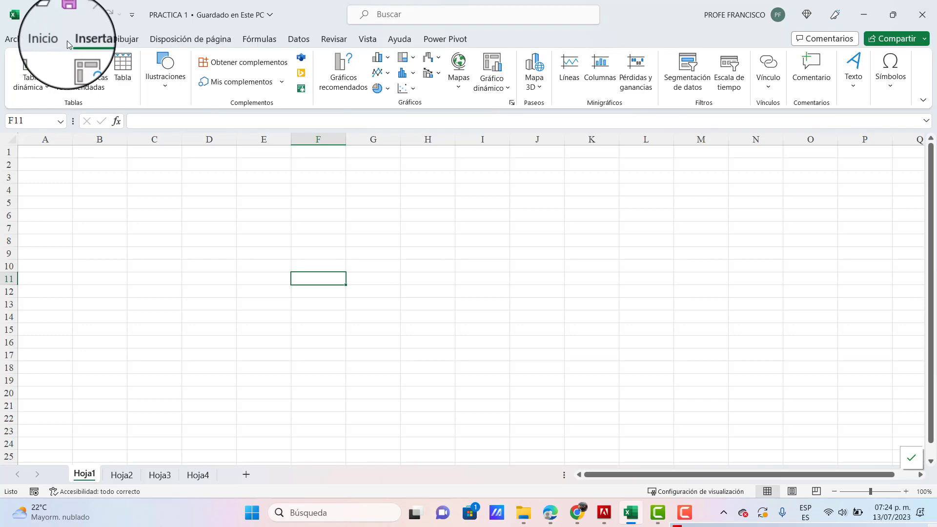
click(48, 40)
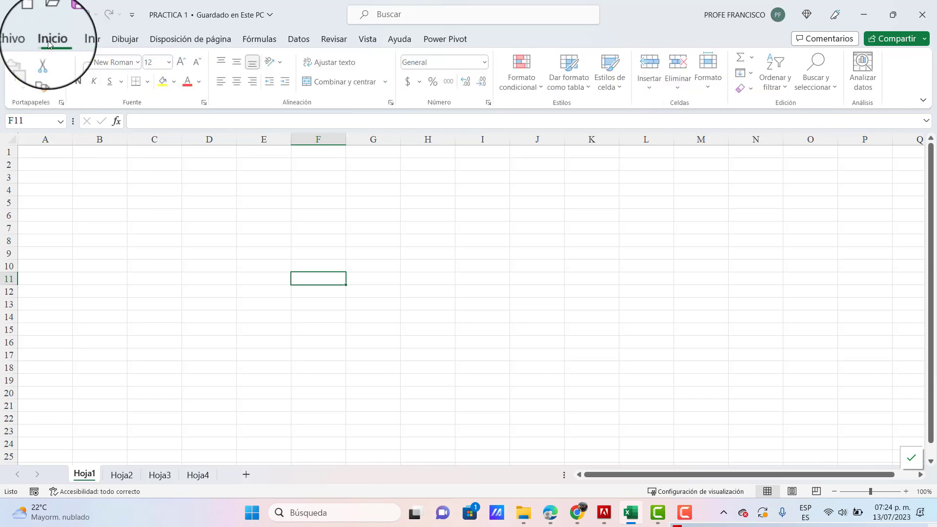
click(92, 44)
click(127, 39)
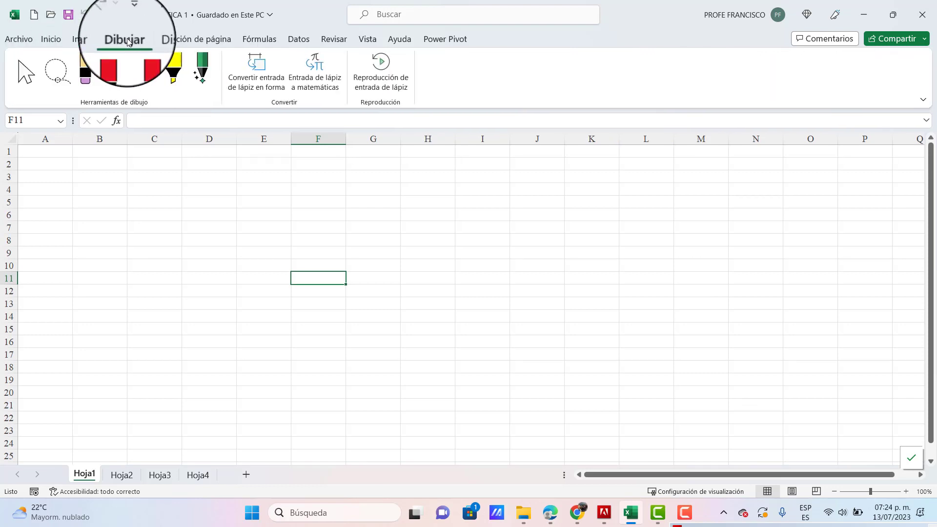
Re-enable the Programador tab in the ribbon customization settings and confirm.
right_click(688, 76)
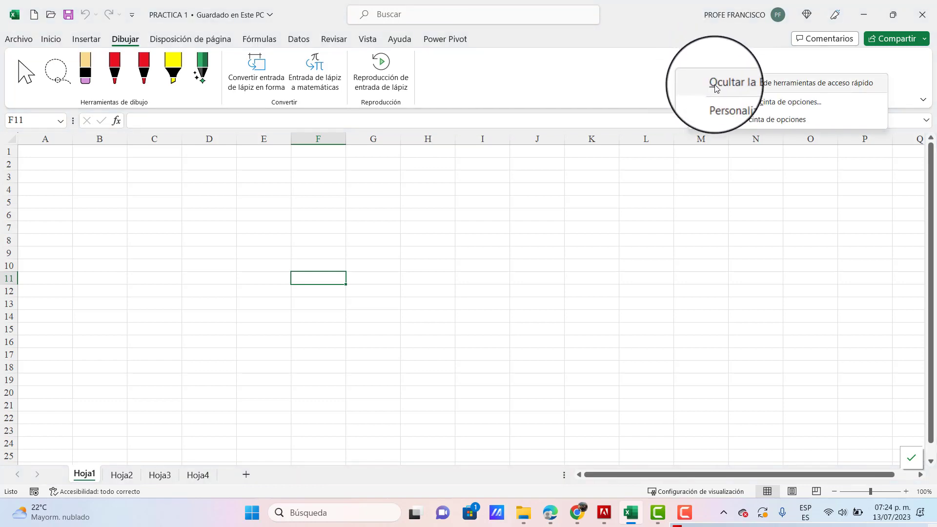
click(738, 104)
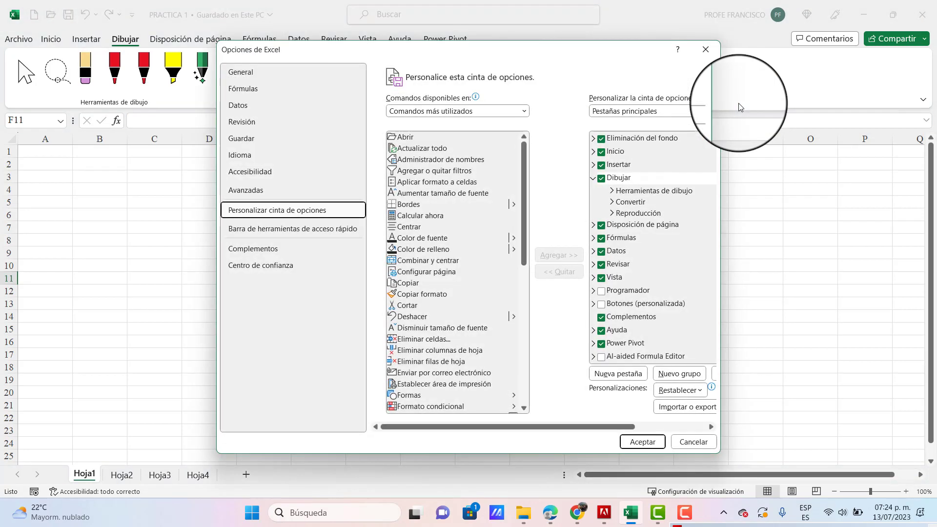
drag(720, 194, 874, 190)
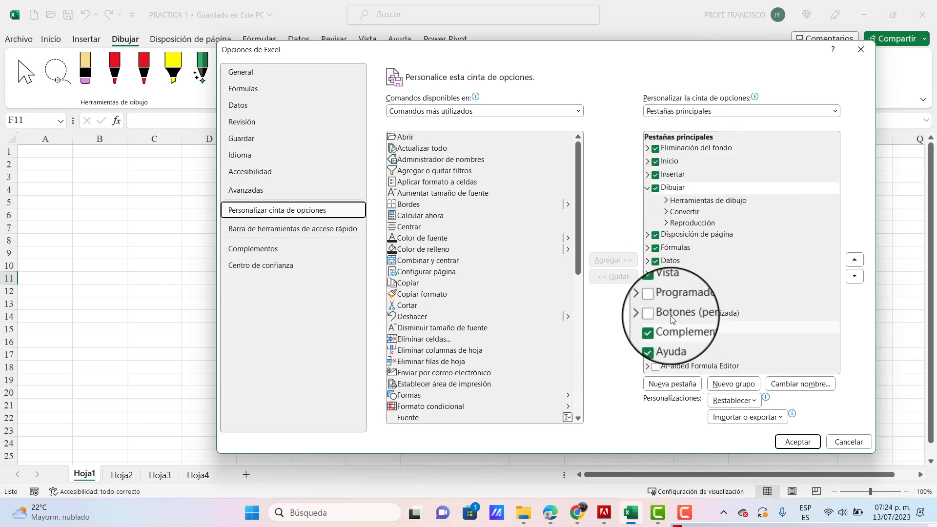
click(658, 303)
click(656, 301)
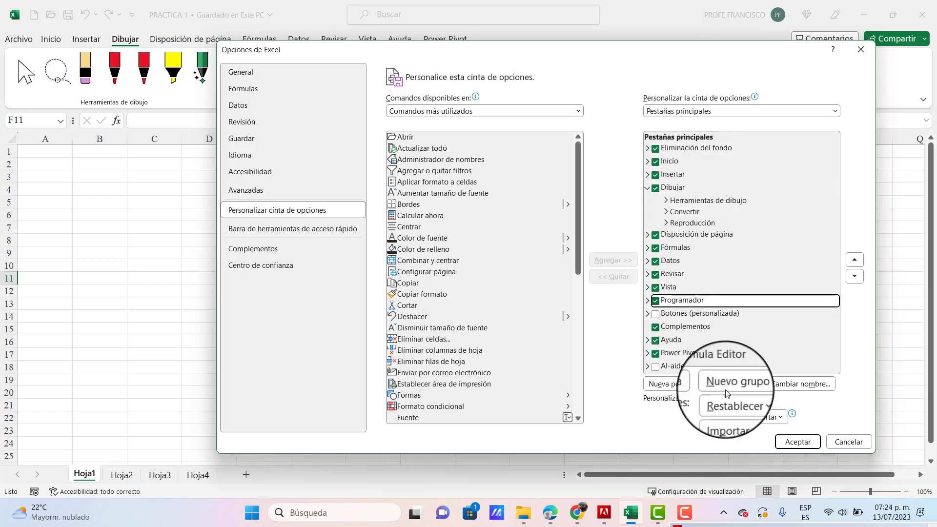
click(793, 443)
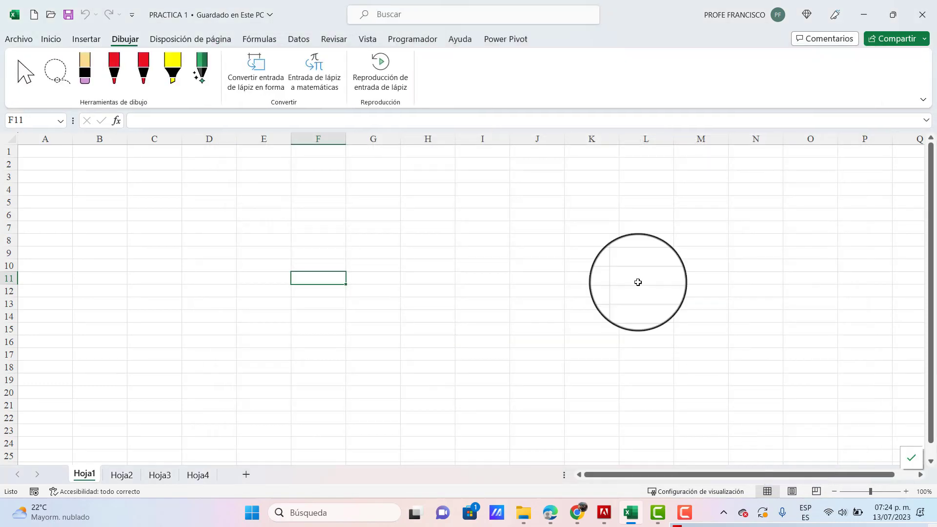
Show the Programador tab and bring the PRACTICA 1 Excel window back into focus.
click(399, 42)
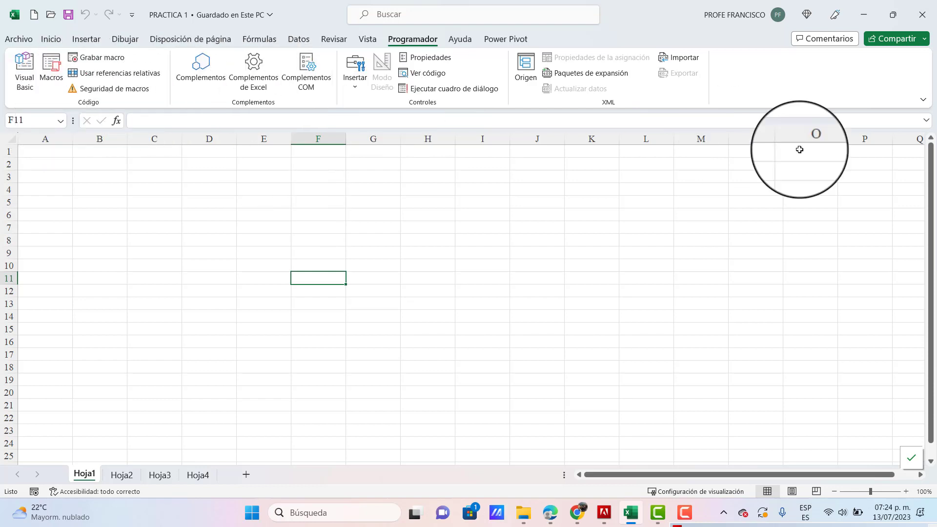
key(alt+Tab)
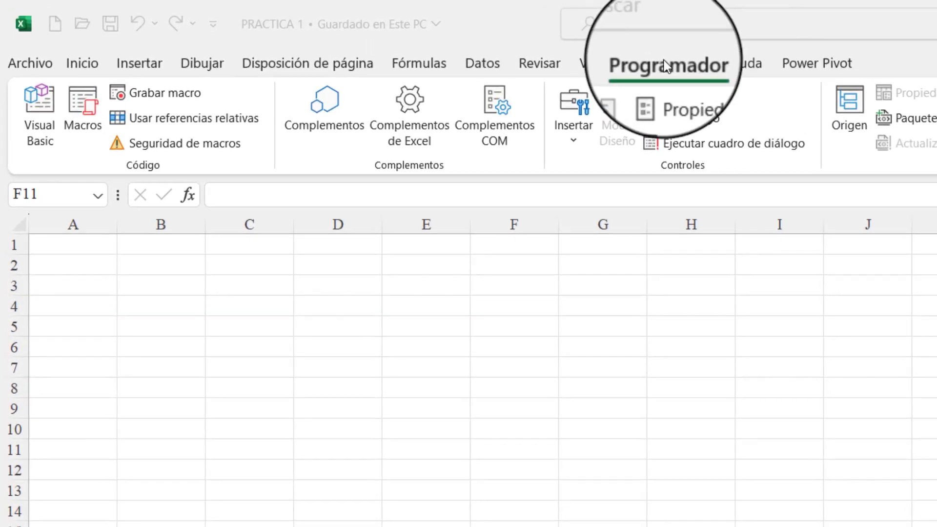
click(666, 64)
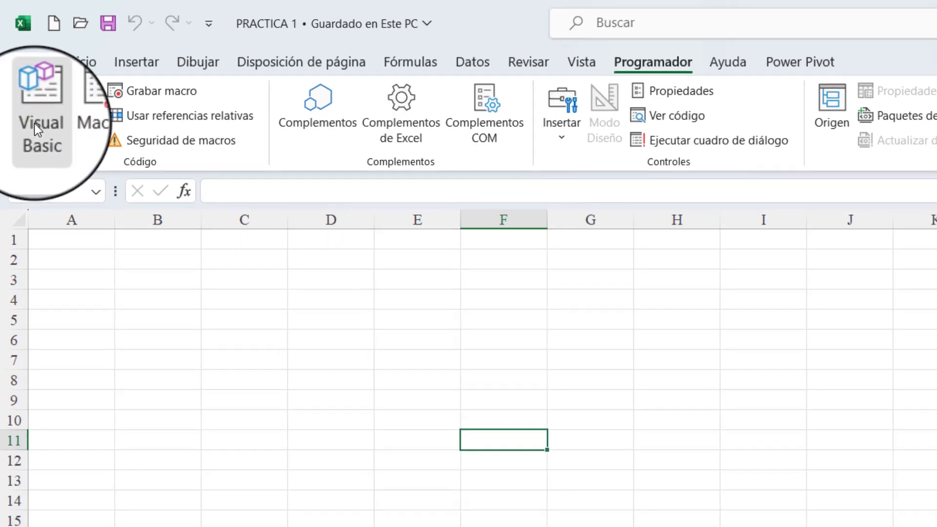
Open the Visual Basic editor and select the VBAProject (PRACTICA 1.xlsm) project.
click(35, 122)
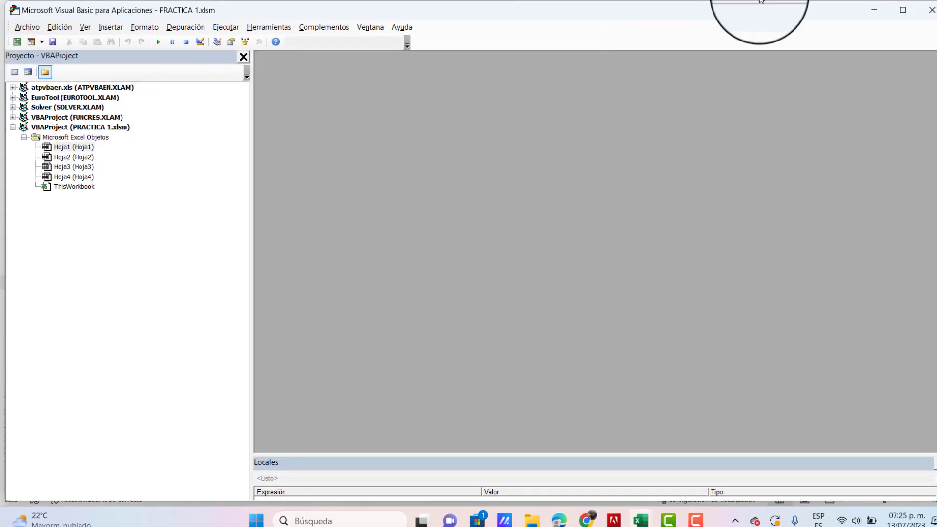
click(925, 11)
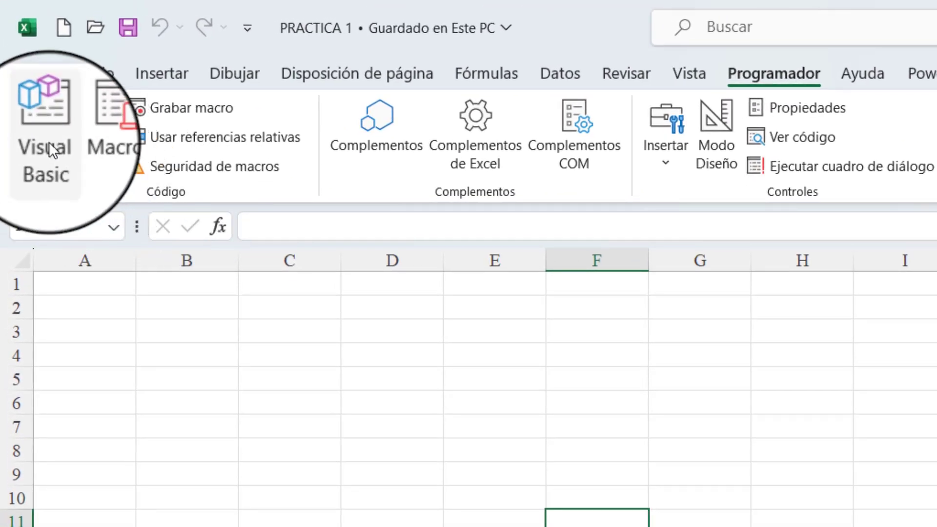
click(49, 142)
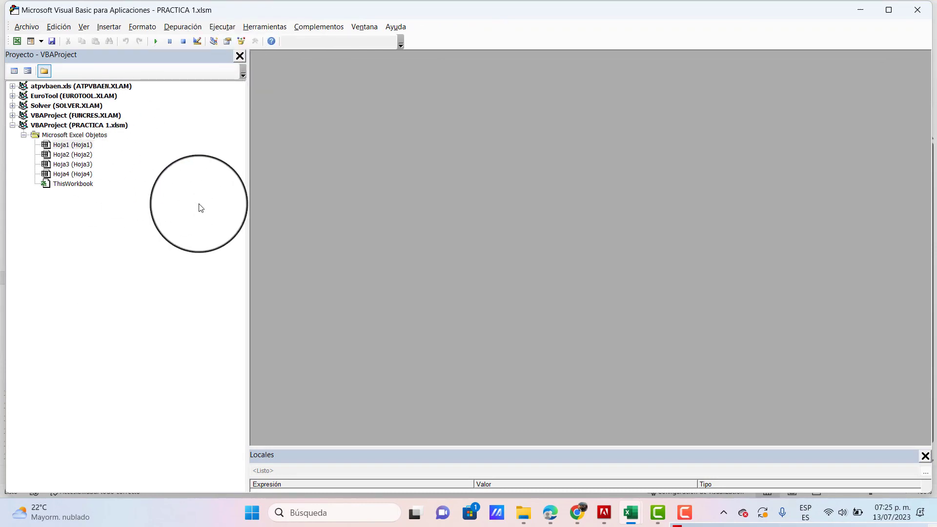
click(74, 126)
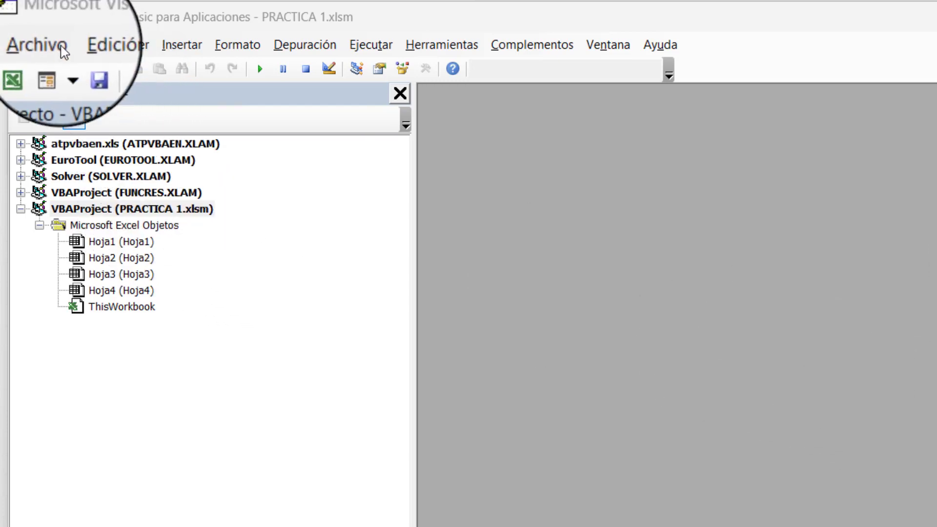
Look through the Visual Basic editor's menu bar commands.
click(44, 47)
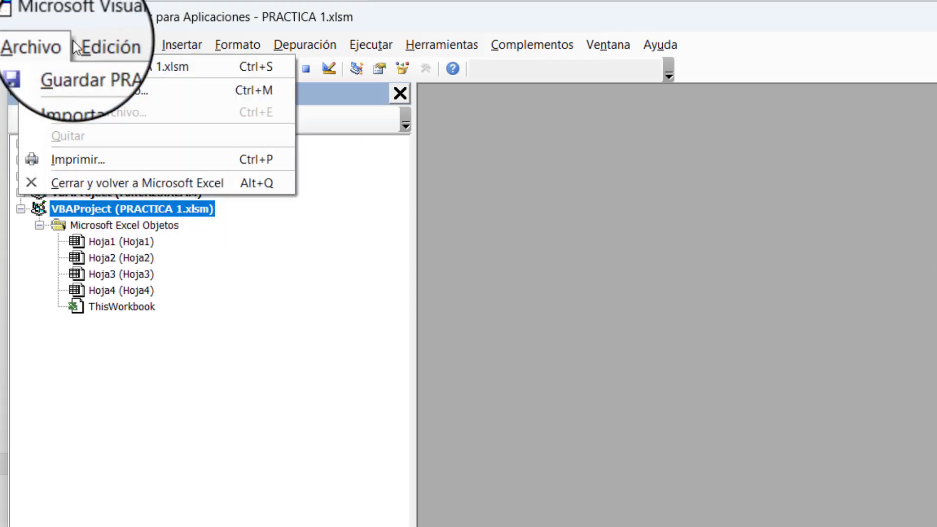
click(91, 44)
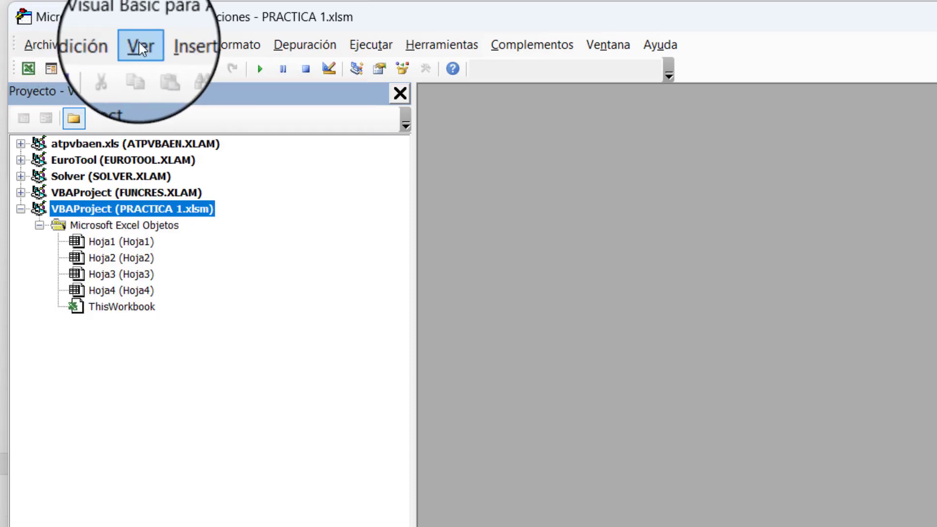
click(140, 49)
click(190, 45)
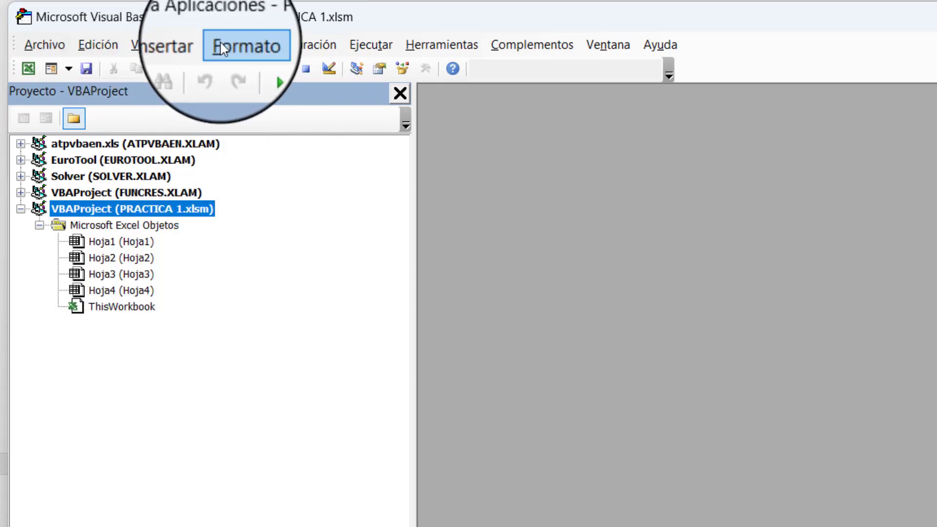
Select VBAProject (PRACTICA 1.xlsm) and insert a standard module, creating Módulo1.
click(305, 45)
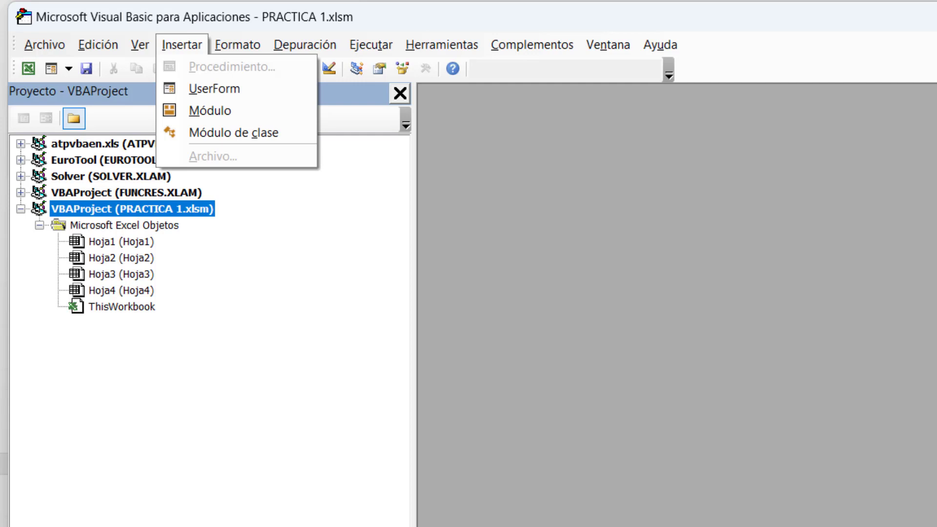
key(alt+Tab)
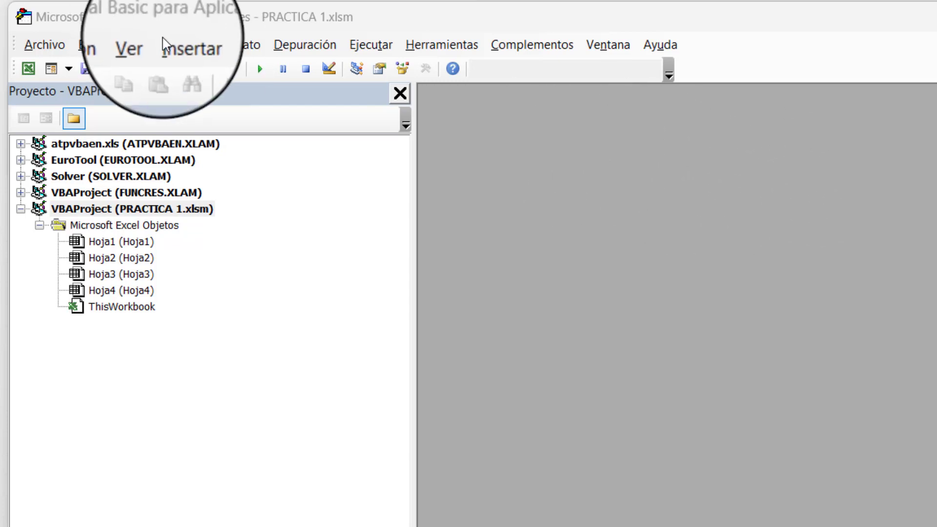
click(133, 209)
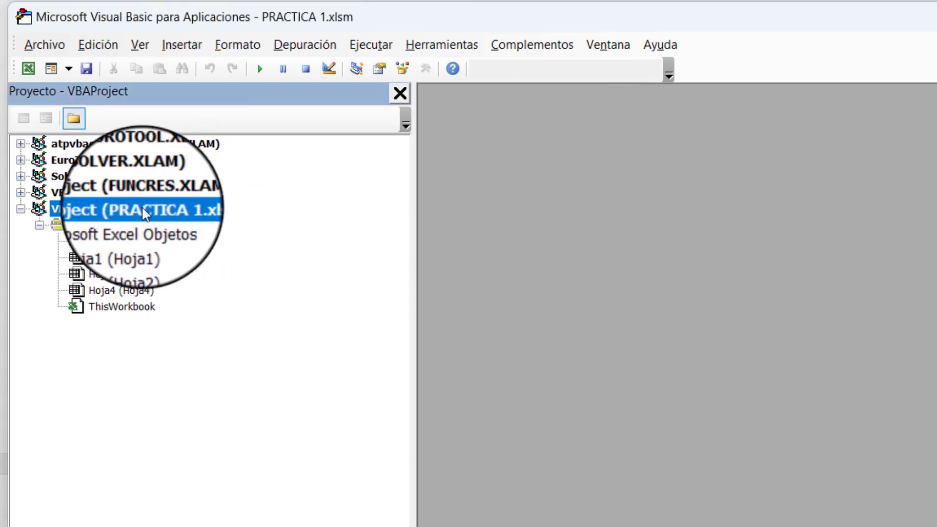
click(184, 51)
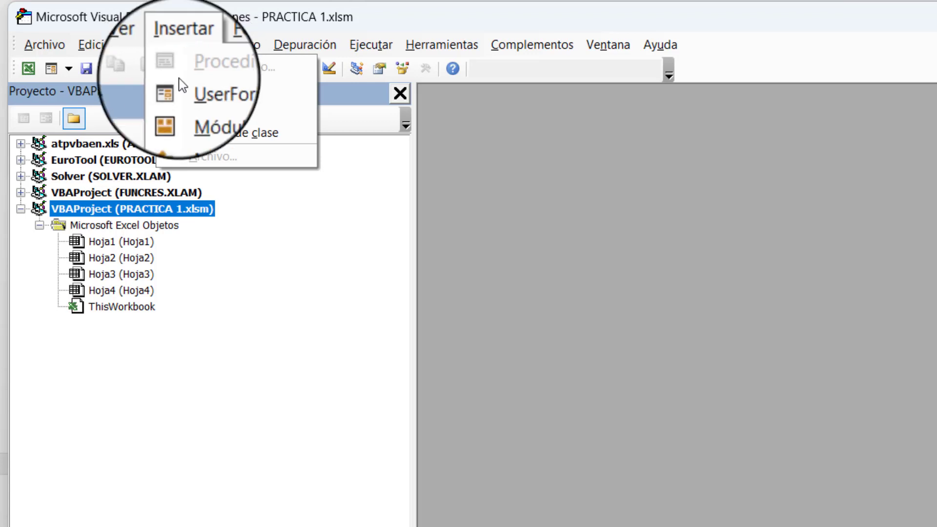
click(223, 117)
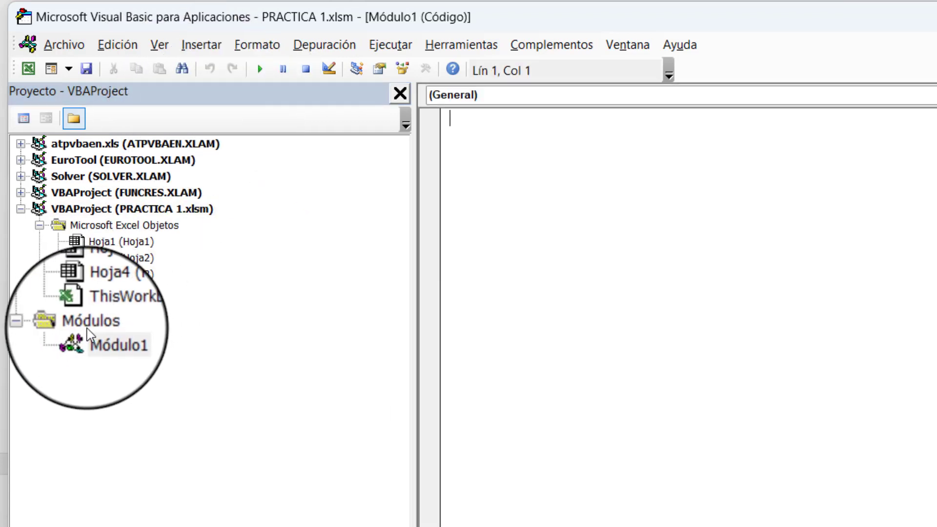
click(87, 329)
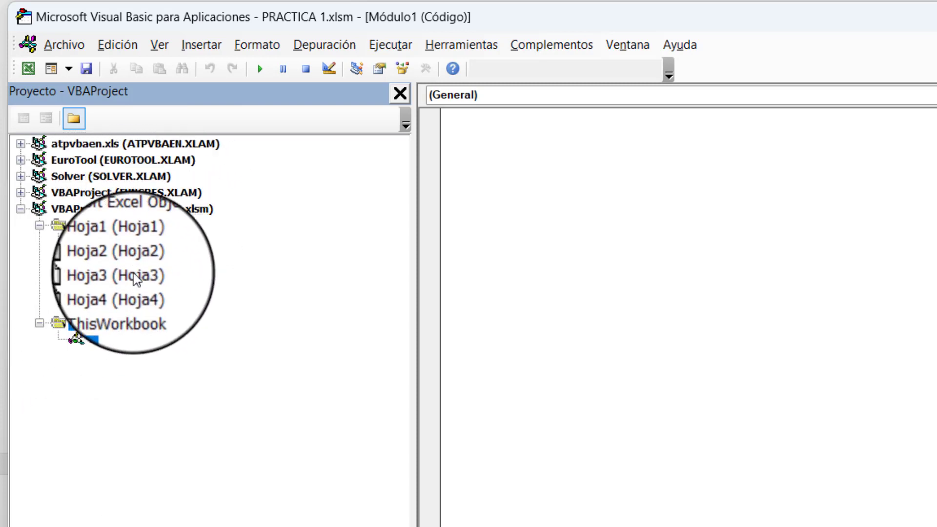
click(111, 340)
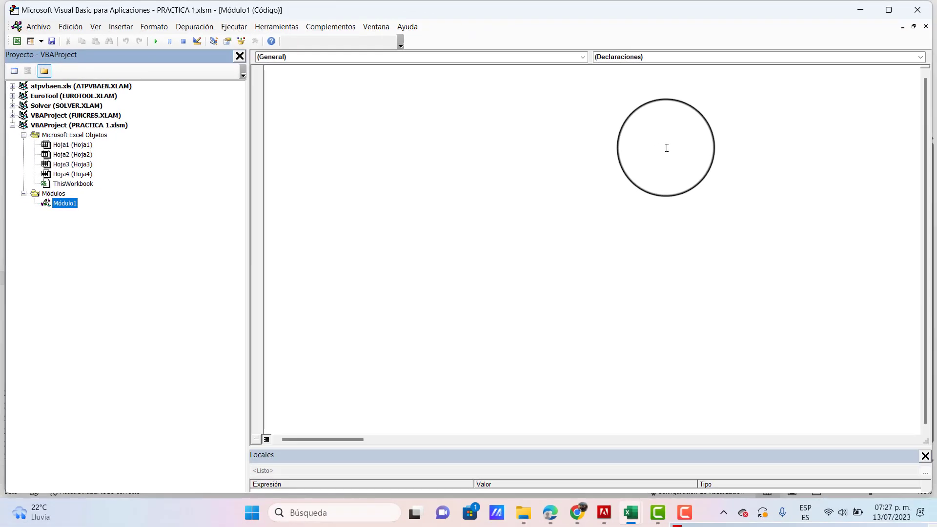
click(360, 168)
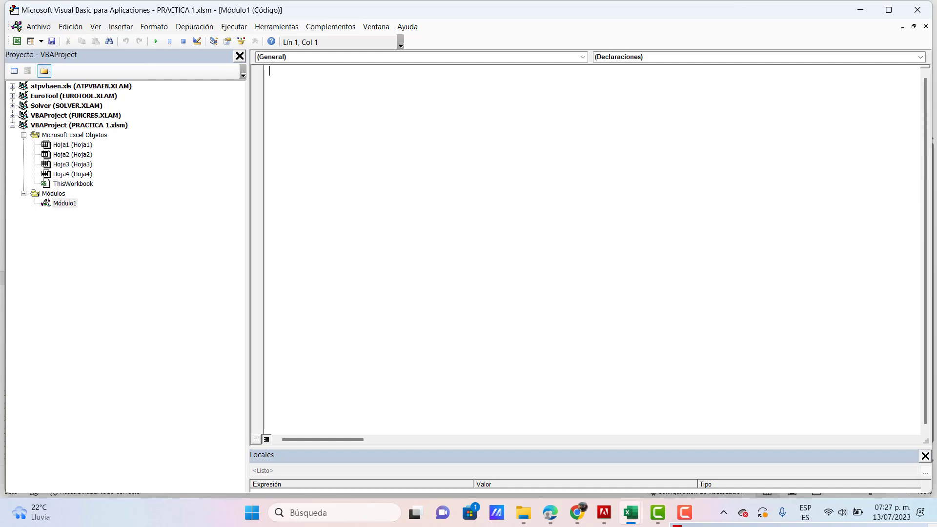
key(alt+Tab)
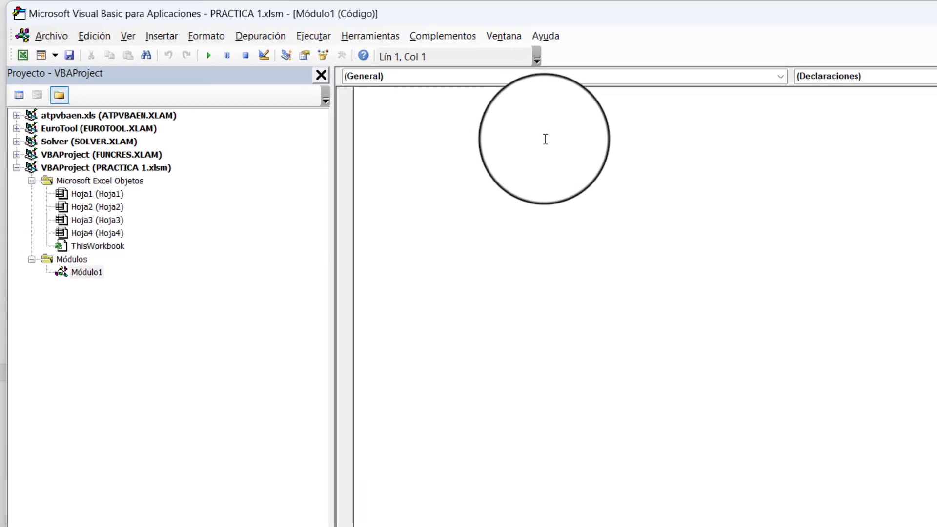
Enter Sub saludo() in Módulo1 so the editor adds the matching End Sub line.
text(Sub)
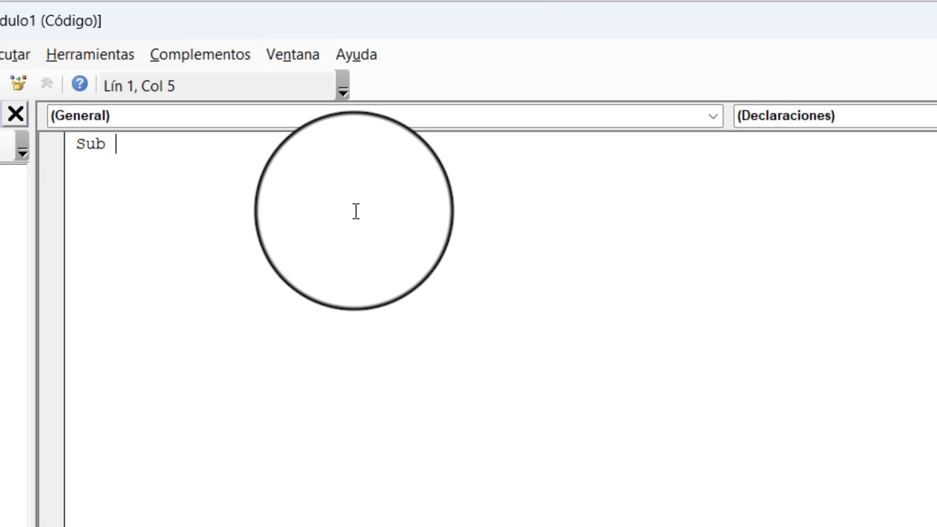
text(salud)
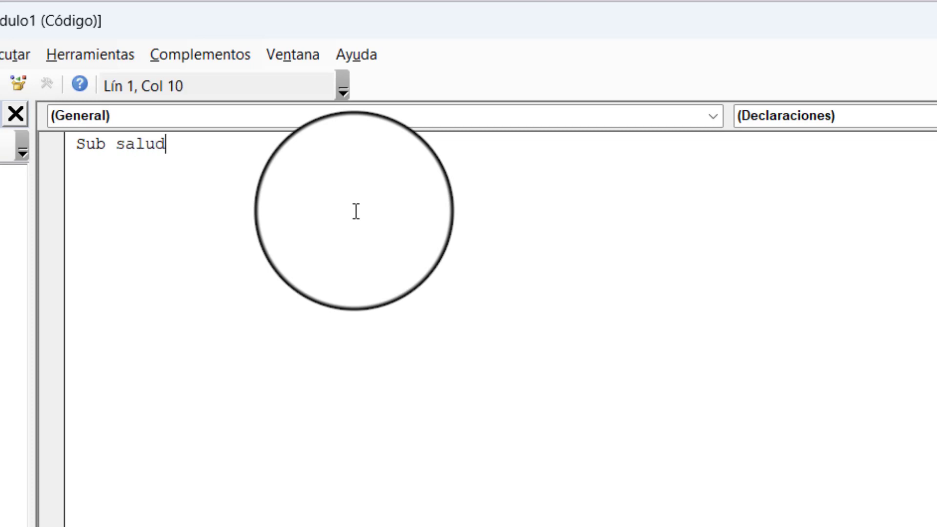
text(o)
text(())
key(Return)
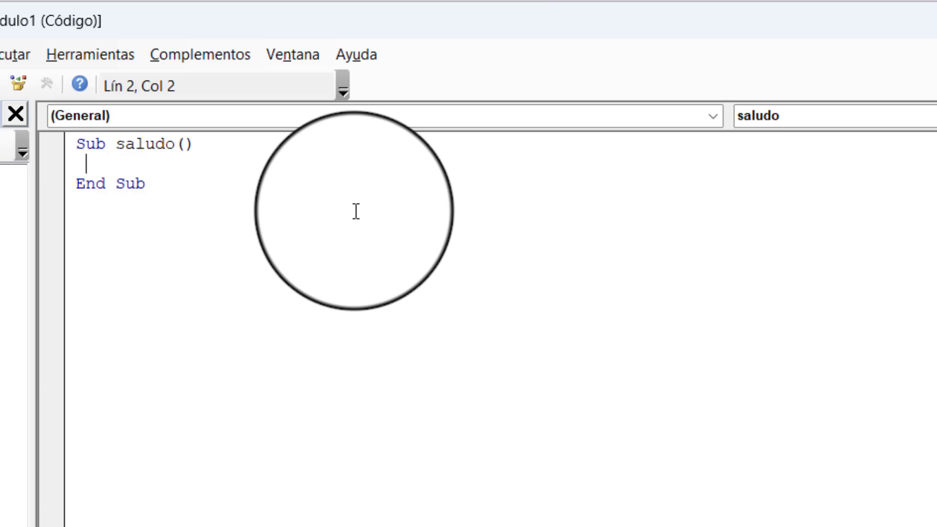
Add the line MsgBox "¡Hola Mundo!" inside saludo, correcting the mistyped opening mark.
text(M)
text(sg)
text(Box)
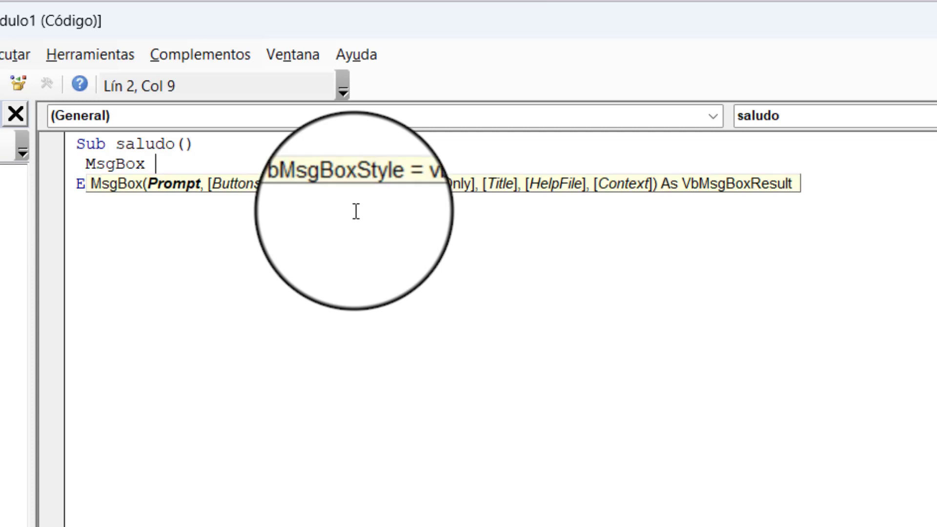
text( ")
text(¿)
key(BackSpace)
text(¡H)
text(ola Mun)
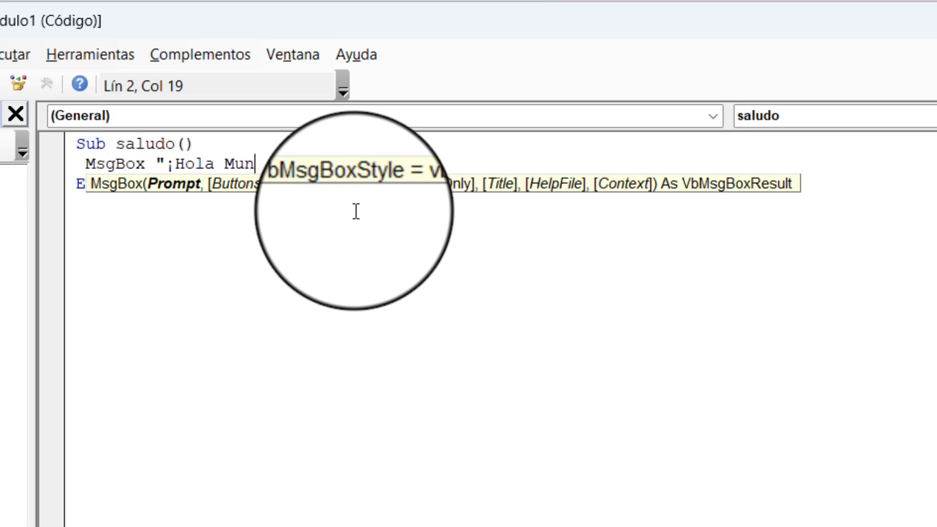
text(do)
text(!)
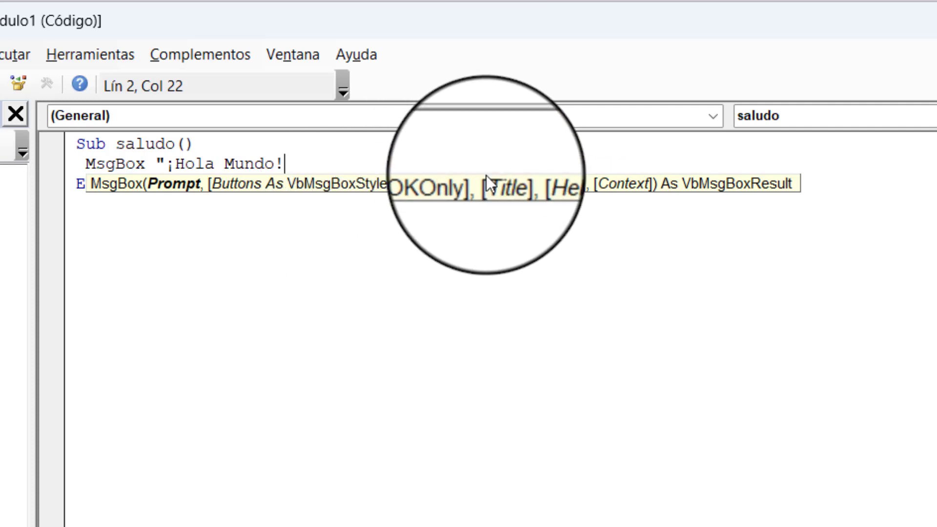
text(")
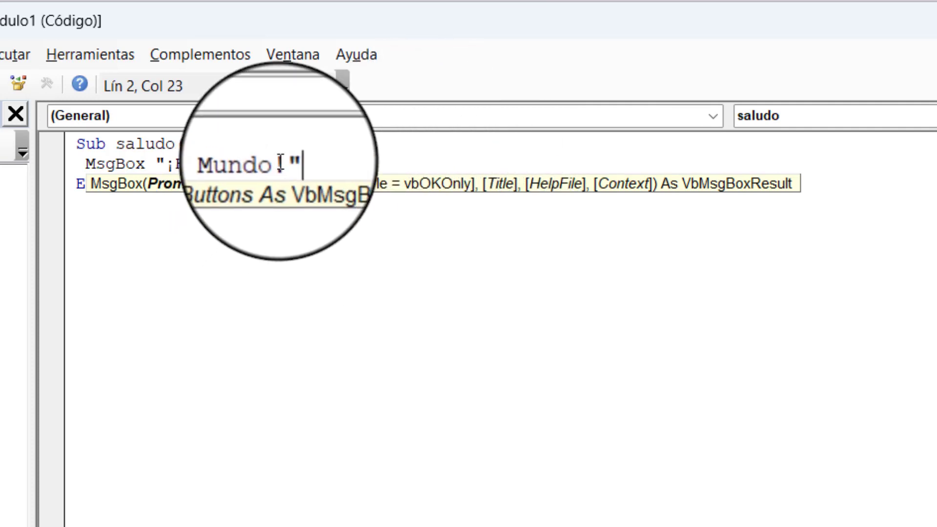
drag(283, 162, 168, 165)
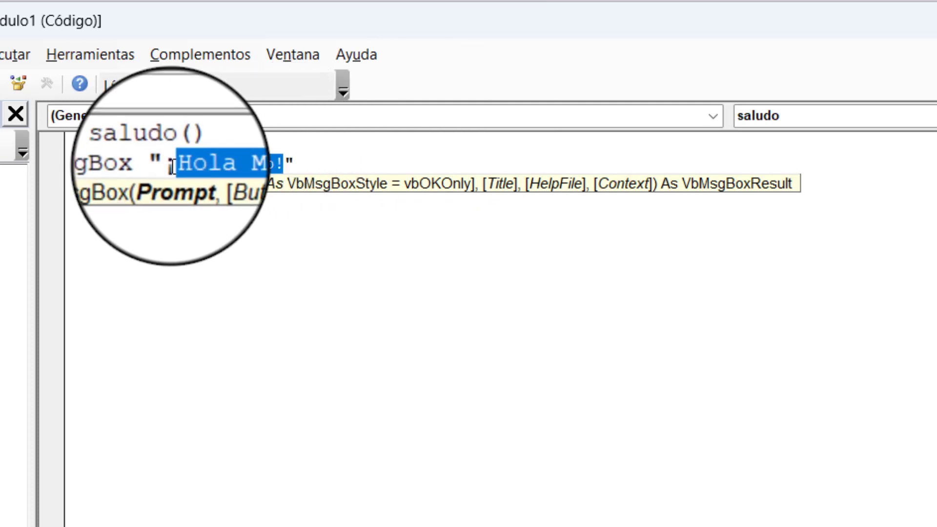
click(295, 247)
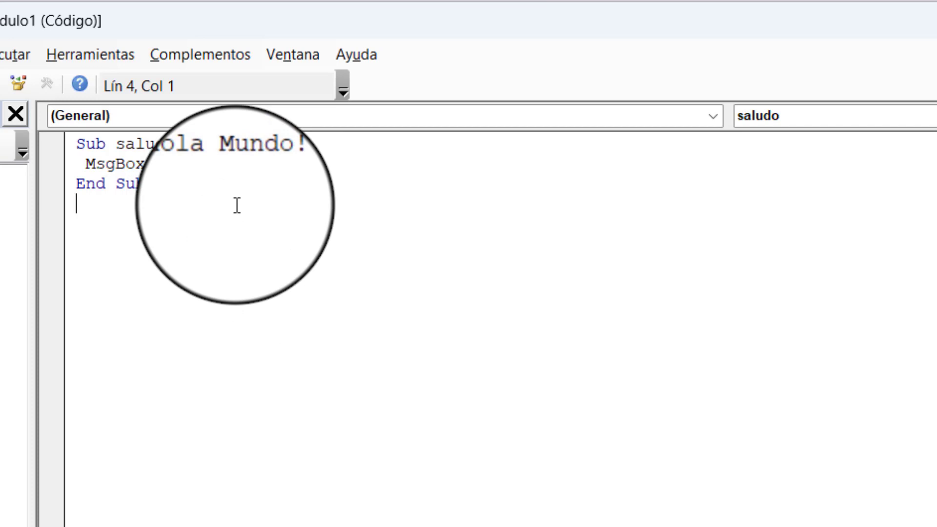
Append a comment to Sub saludo() explaining that Sub begins a subroutine performing a specific task.
double_click(142, 144)
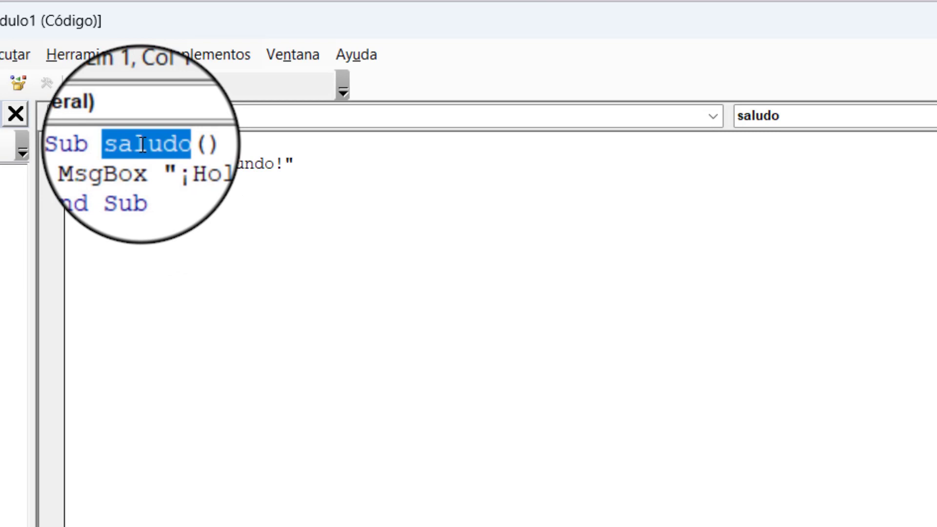
double_click(97, 166)
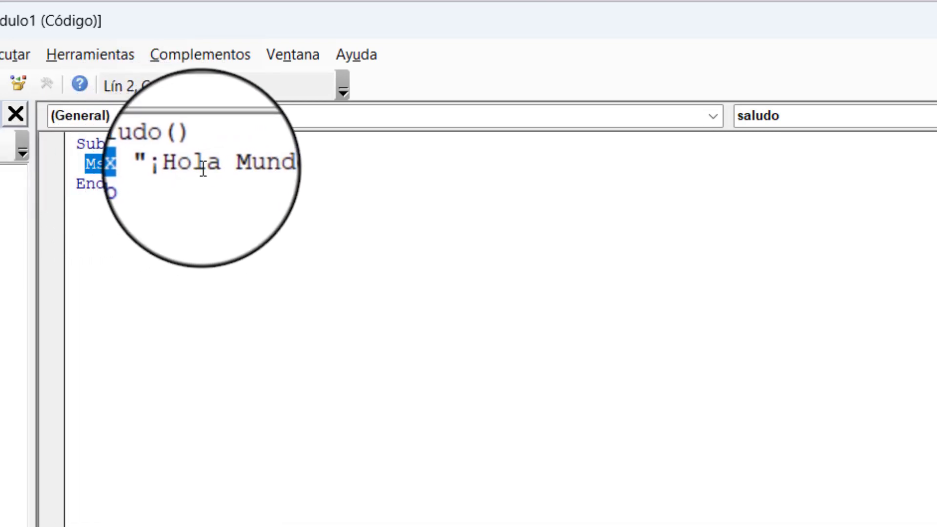
click(177, 189)
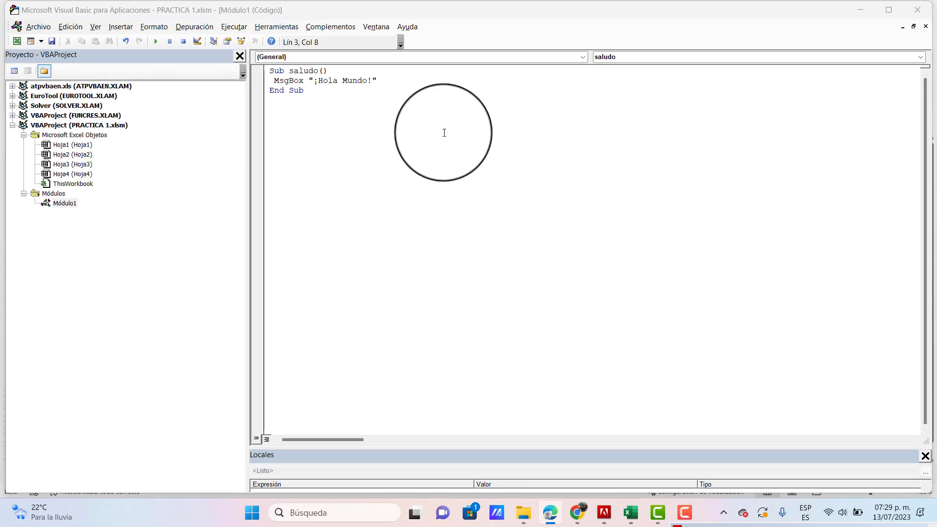
click(342, 71)
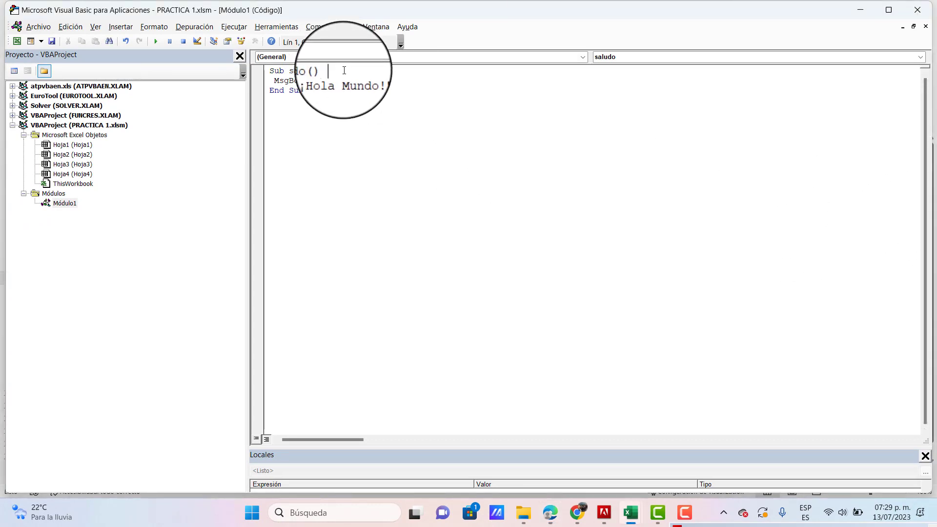
text(`)
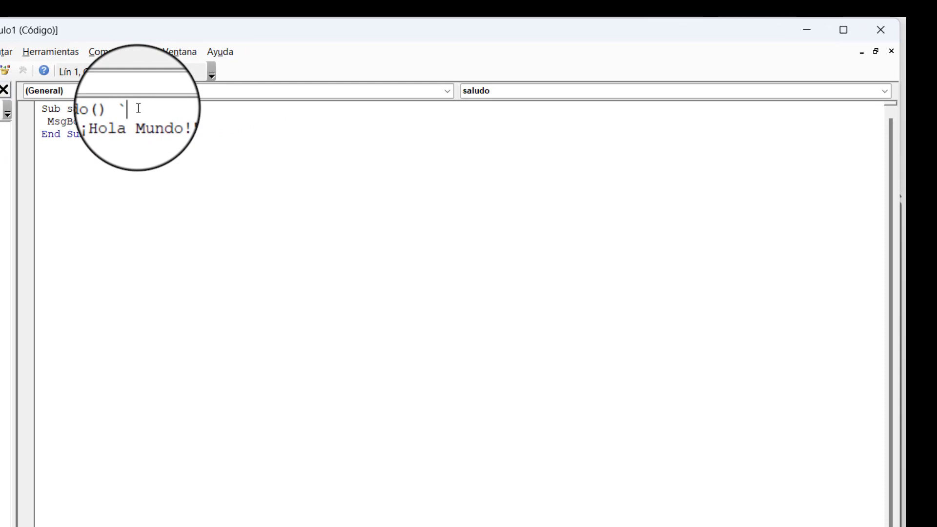
text(')
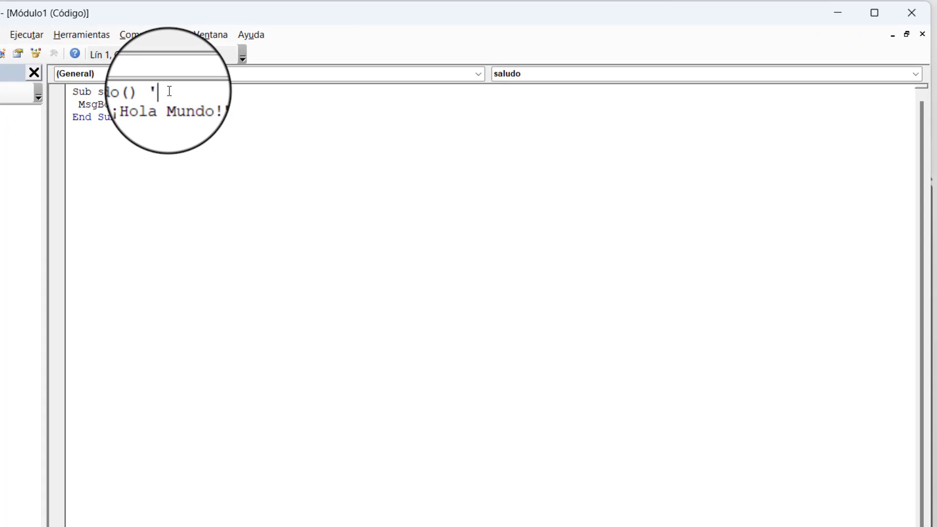
text(Sub es una )
text(palabra clave )
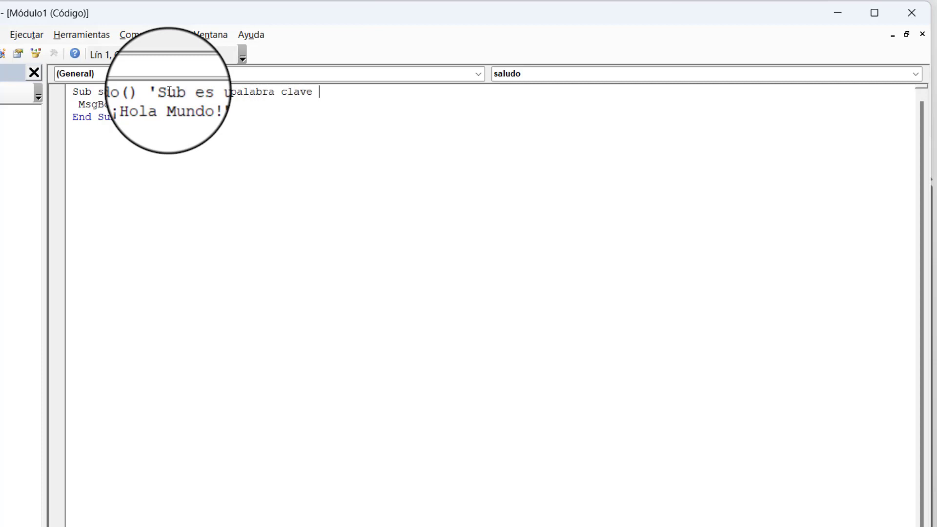
text(que indica el )
text(comienzo )
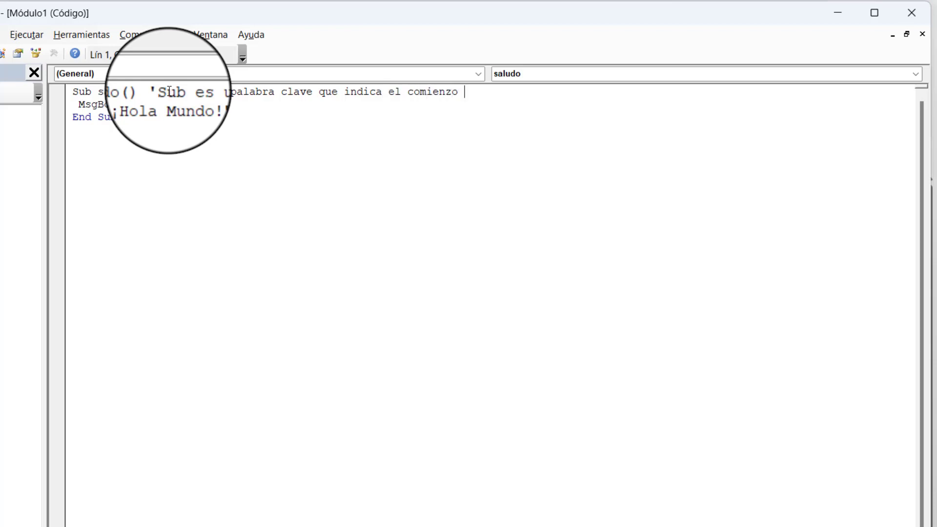
text(de una sub)
text(rita)
text(, que e)
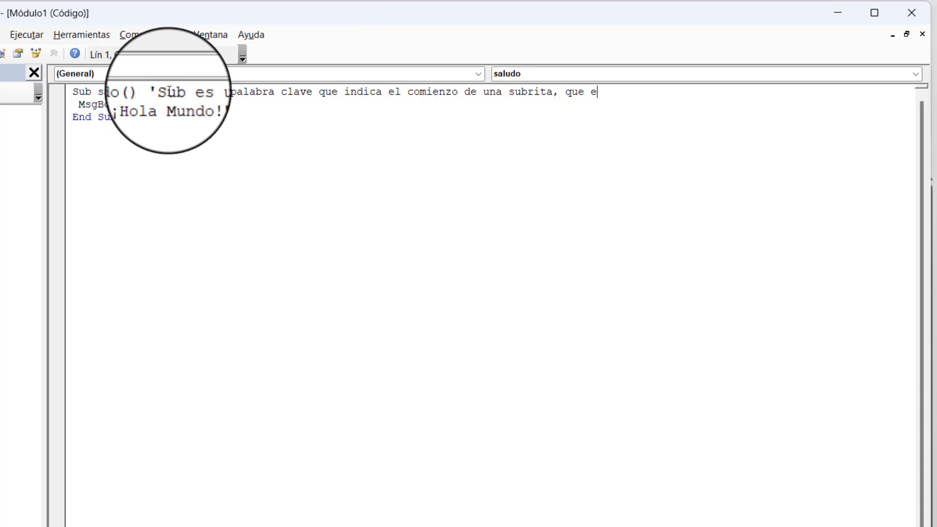
text(s una secuencia d)
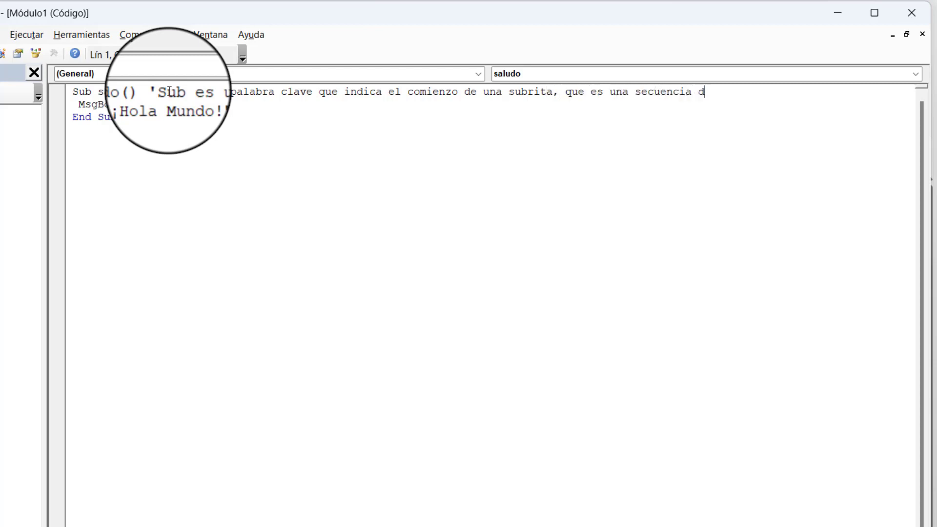
text(e instruccion)
text(es)
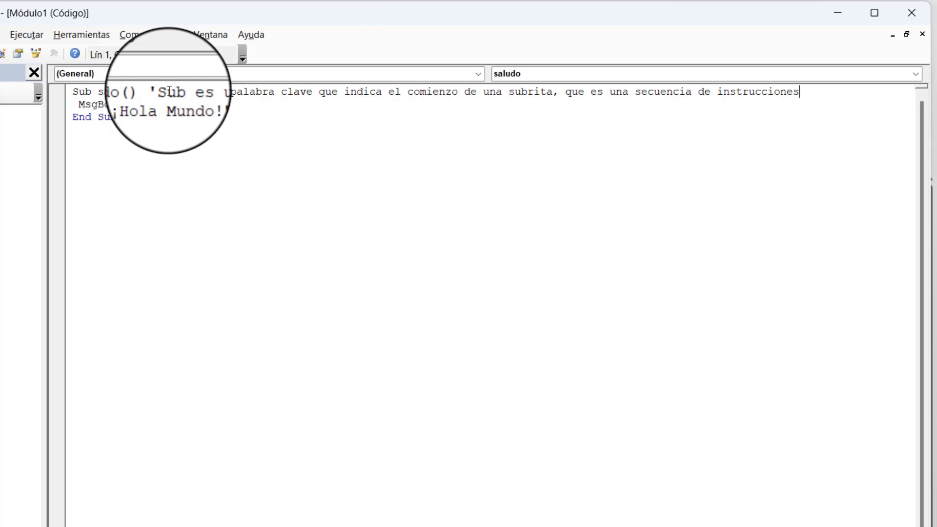
text(que)
text( realizan )
text(una tar)
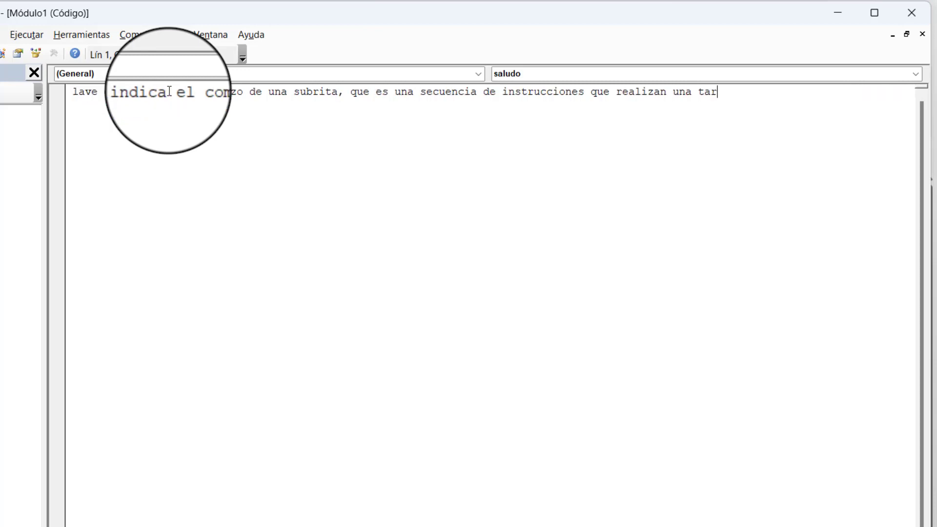
text(ea especifica)
key(Down)
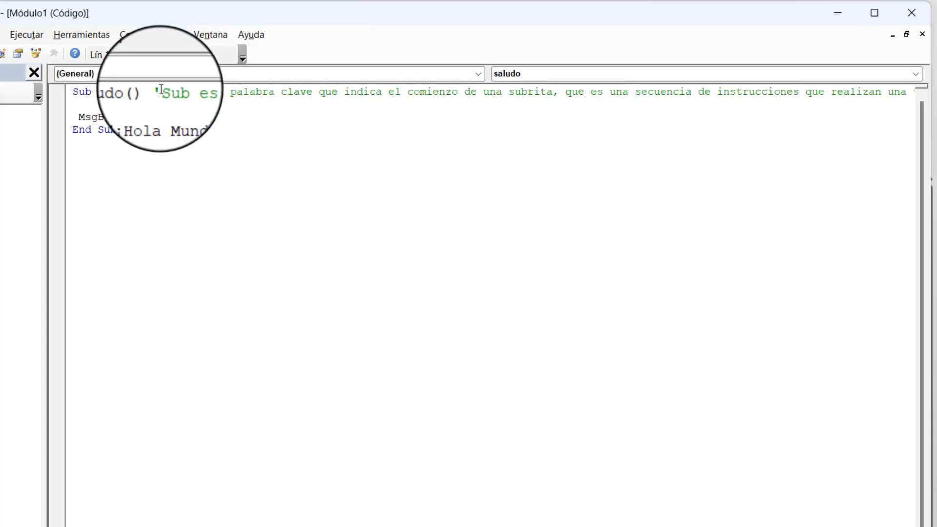
drag(160, 91, 149, 91)
click(194, 92)
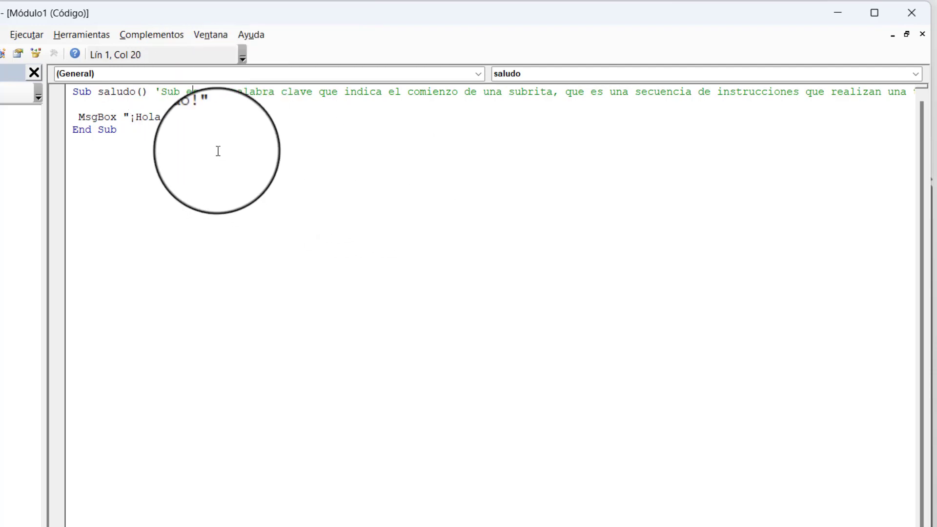
Add an indented comment line ' Saludo es el nombre de la macro under the first comment.
click(88, 104)
key(Tab)
key(Tab)
key(Tab)
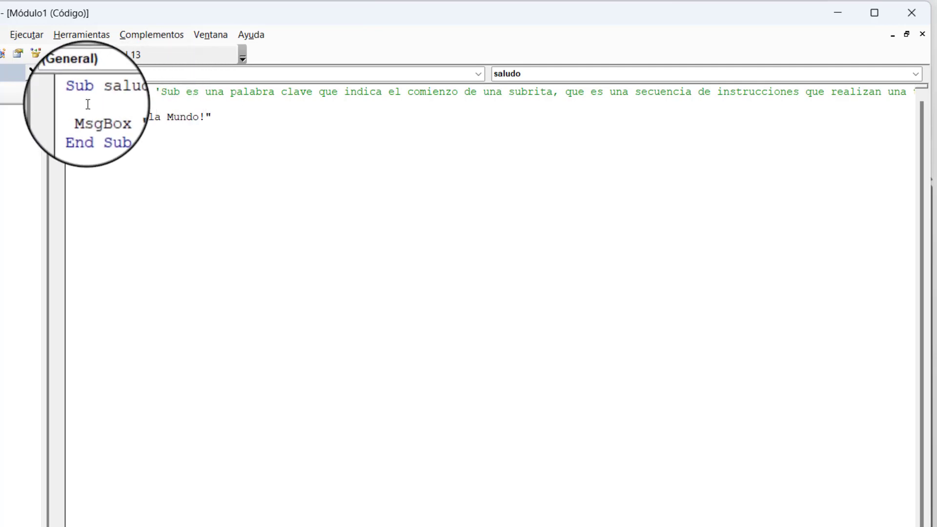
text(' )
text(es el)
key(BackSpace)
key(BackSpace)
key(BackSpace)
key(BackSpace)
key(BackSpace)
text(Sal)
text(udo es el nomb)
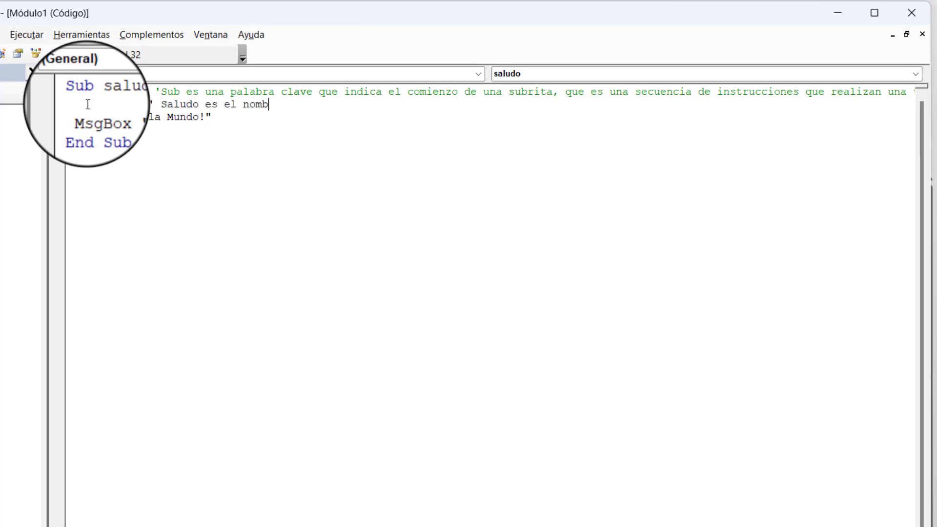
text(re de la macro)
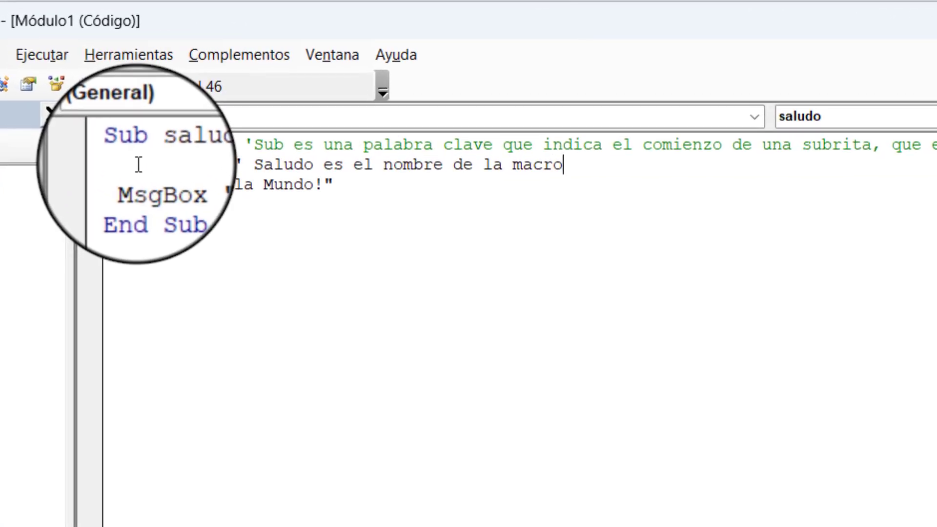
key(Return)
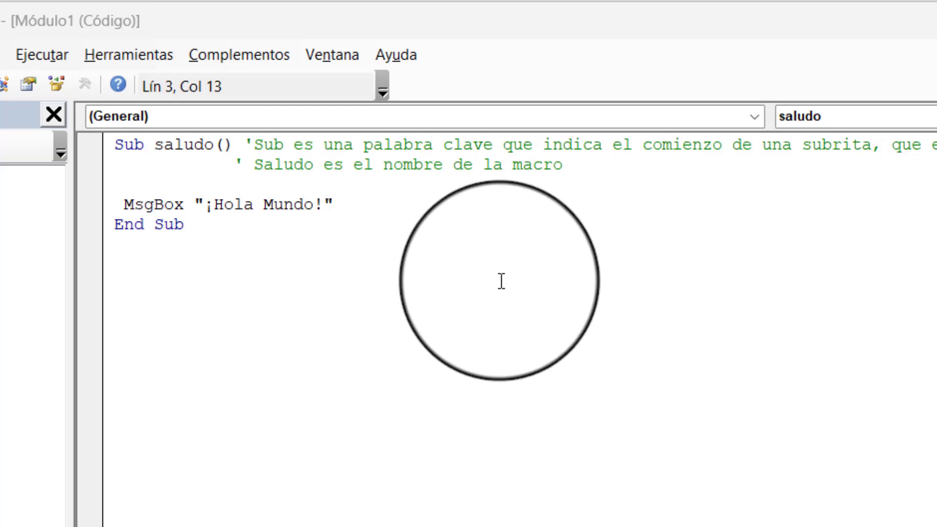
Below the MsgBox line, add the comment 'MsgBox muestra un mensaje emergente'.
click(351, 210)
key(Return)
key(Return)
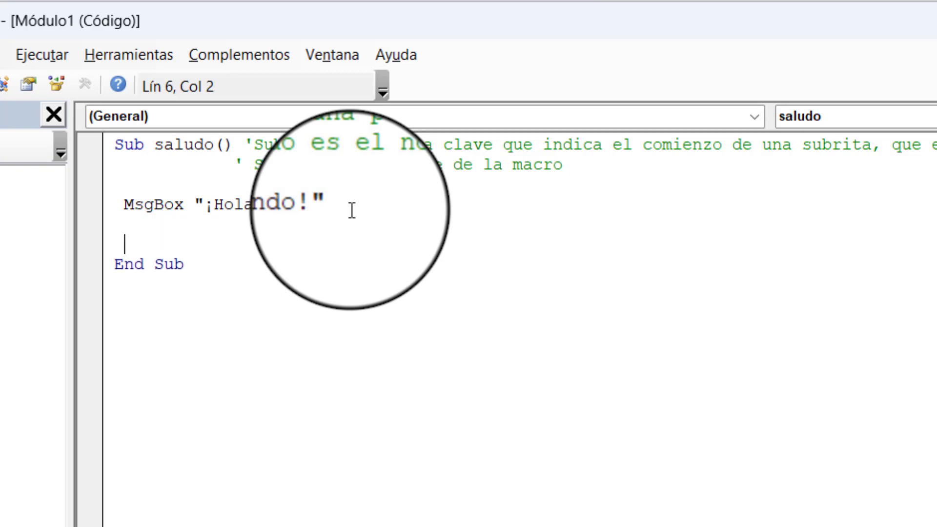
key(Tab)
text(')
key(BackSpace)
text(Msg)
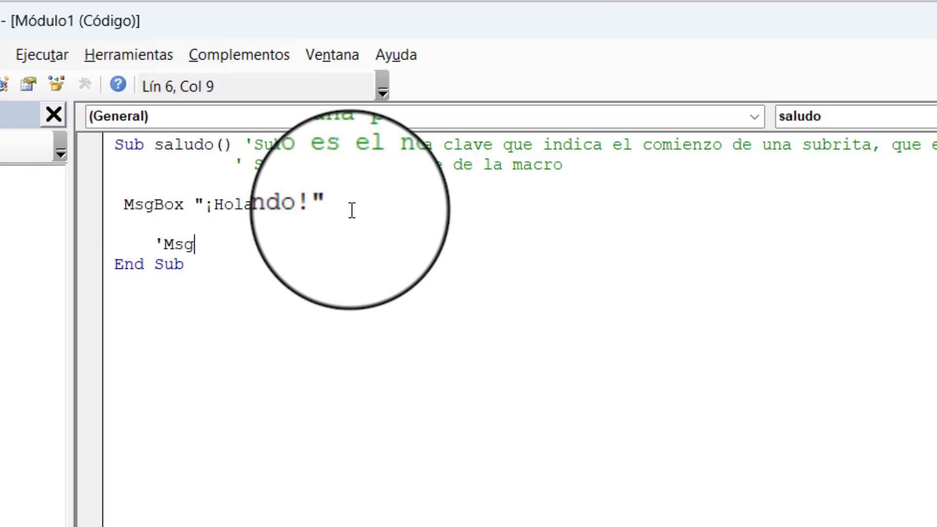
text(Box)
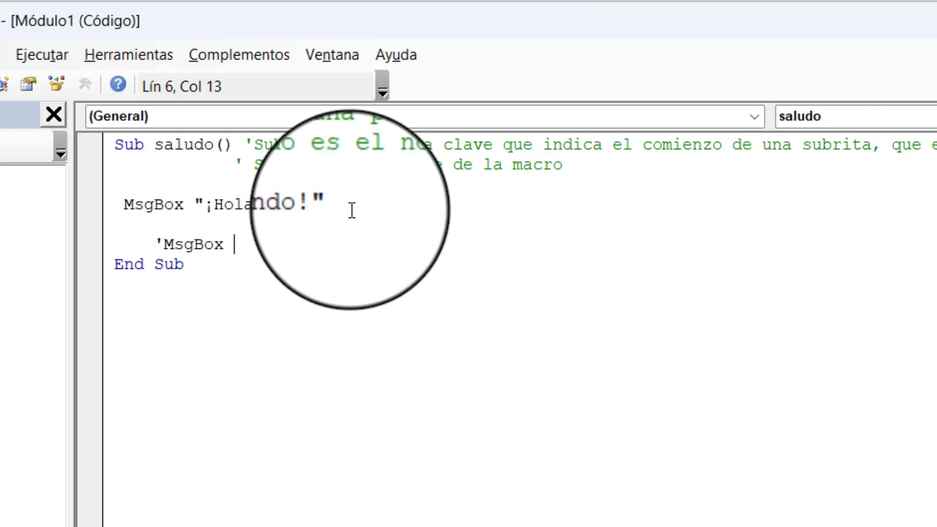
text(muestra u)
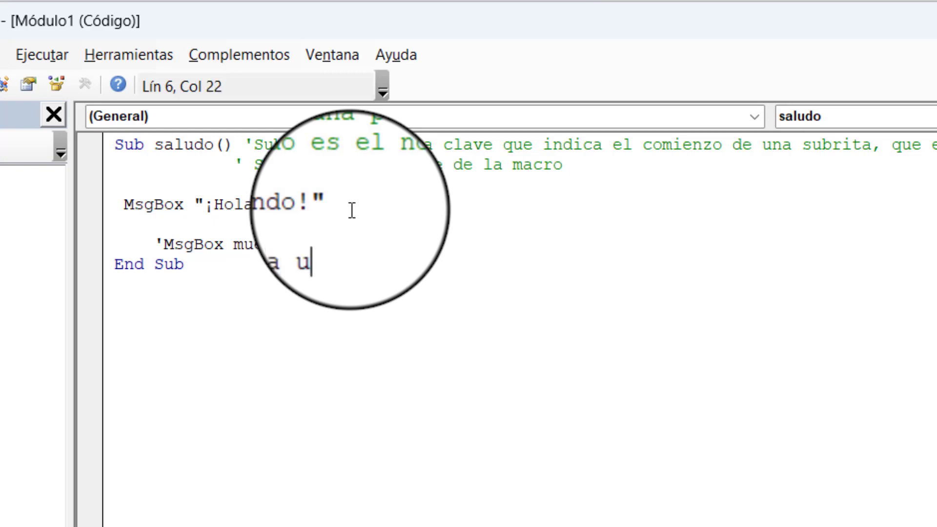
text(n mensaje emerge)
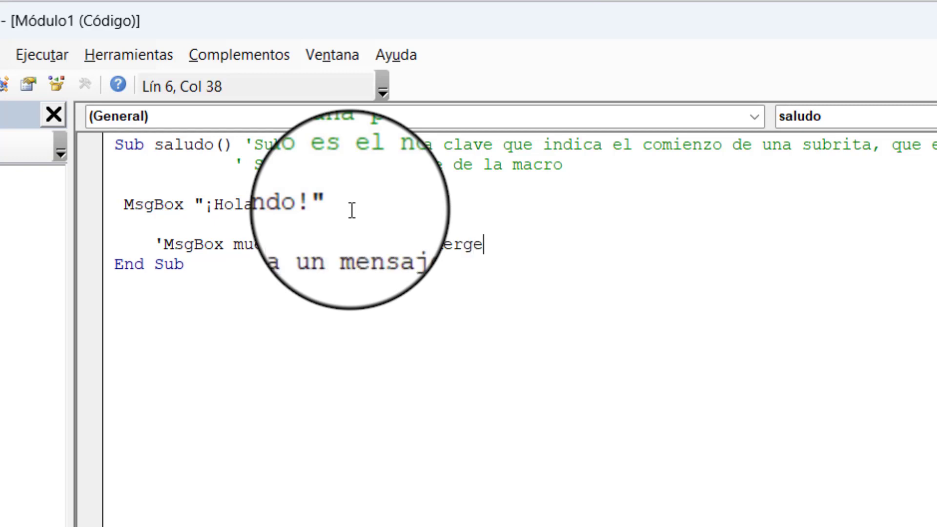
text(nte)
key(Return)
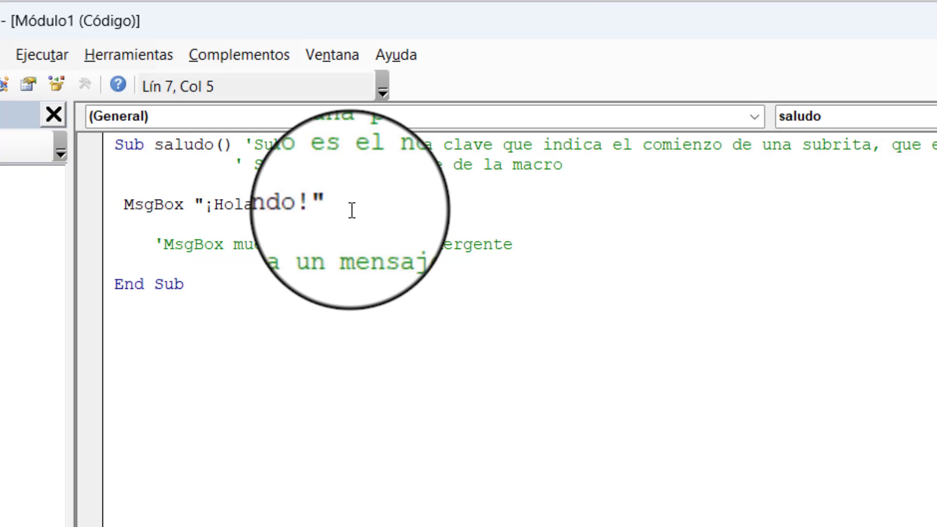
Add a second comment explaining that Hola mundo is the quoted message shown when it runs.
text(')
text( Hola mundo)
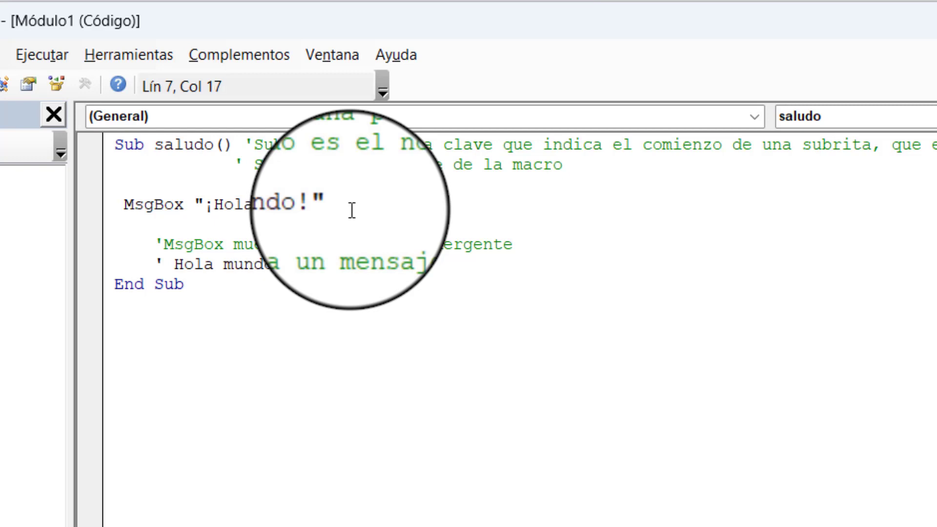
text( este es e)
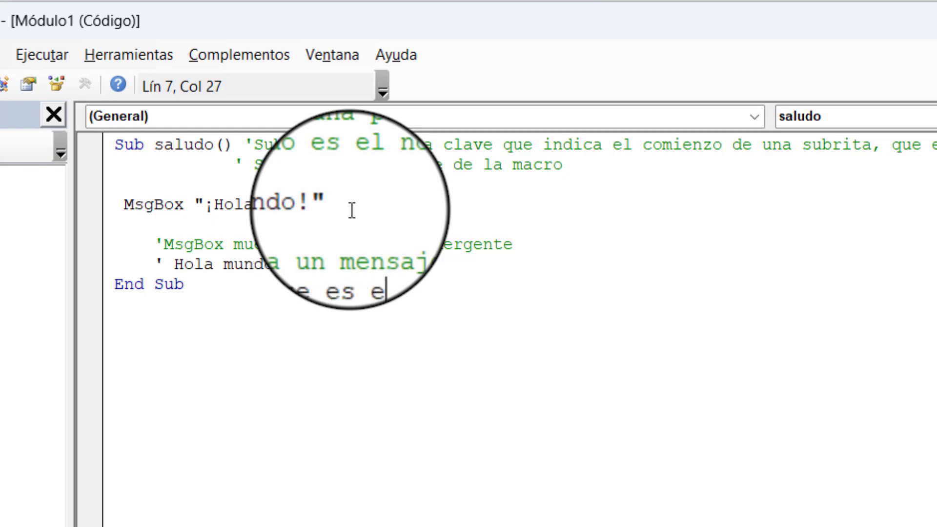
text(l mensaje que v)
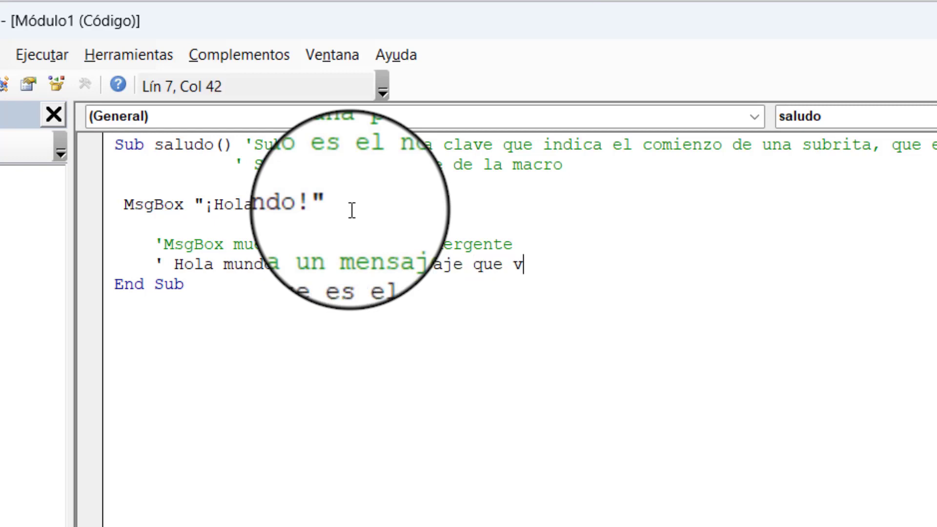
text(a entre comilla)
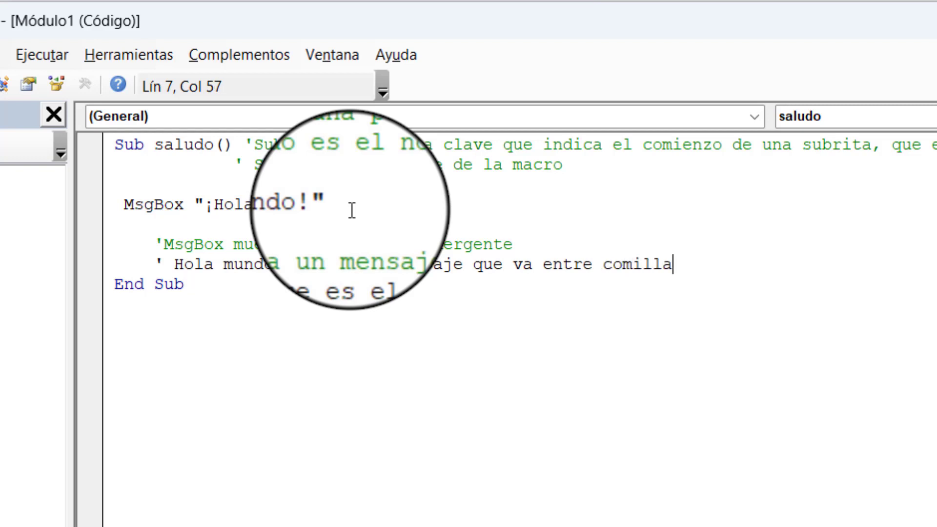
text(s y se mostra)
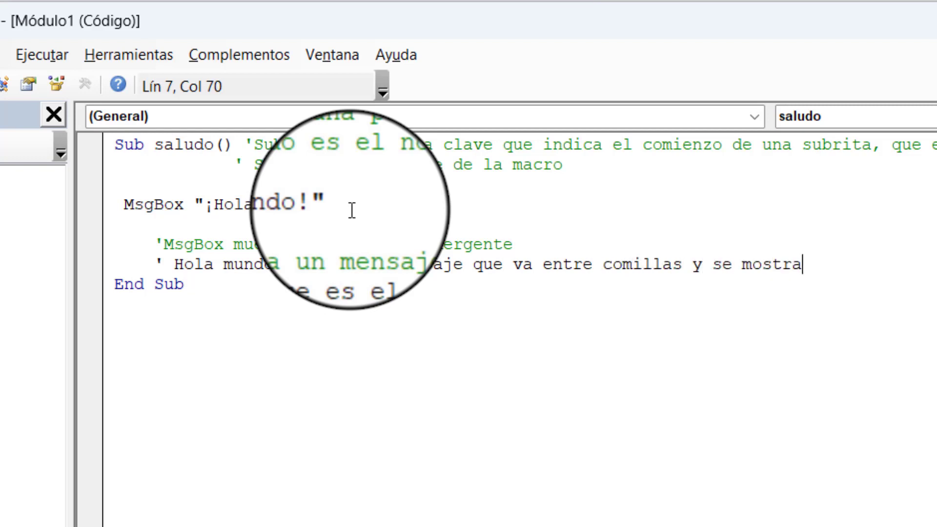
text(ra al ejec)
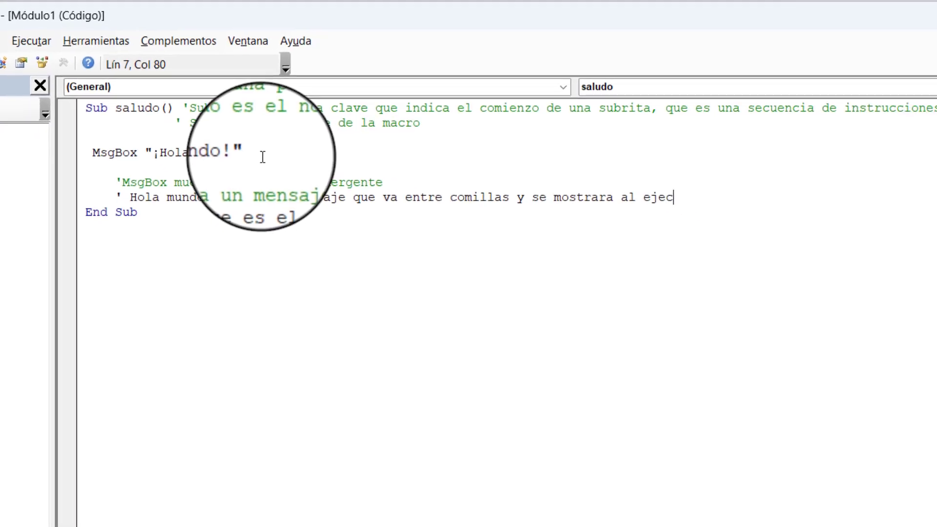
text(utar la macro)
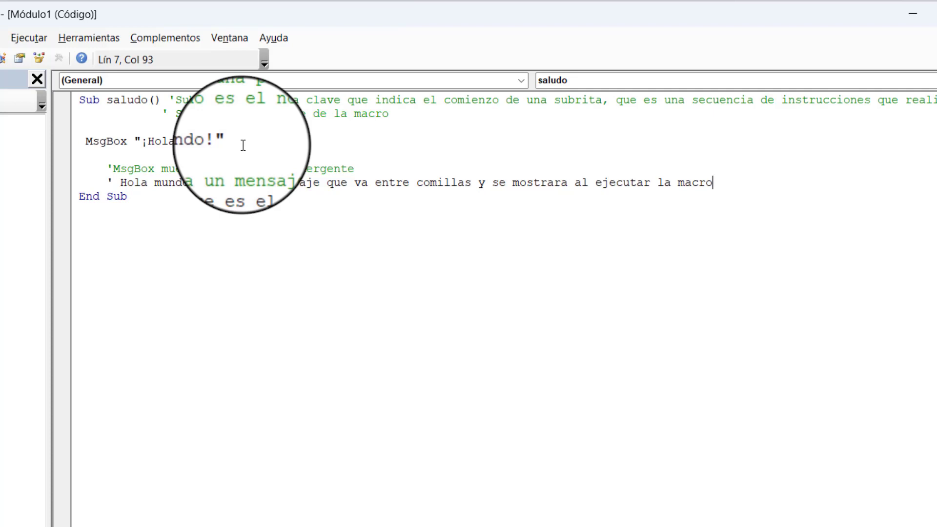
key(Return)
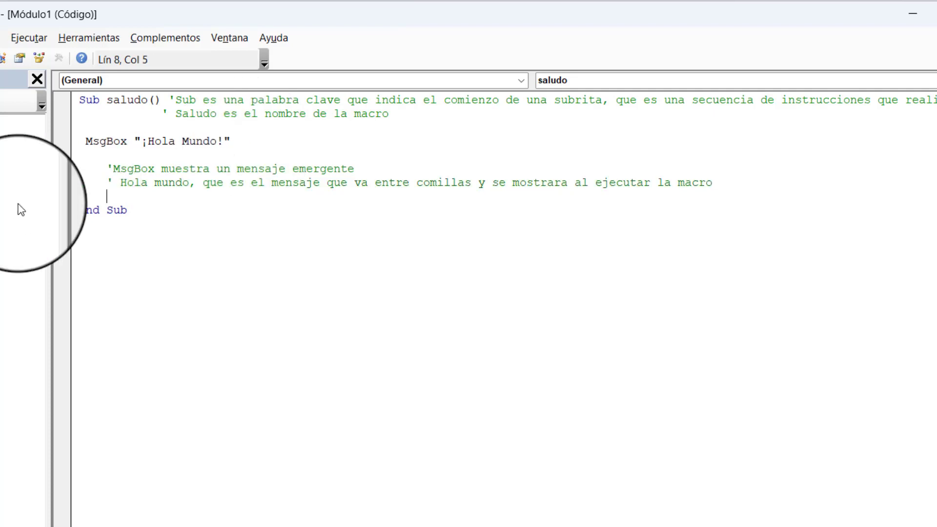
Add the comment 'End sub es la declaracion que marca el final de la subrutina' after End Sub.
click(130, 210)
click(234, 232)
text('End sub es la declaracion que marca el final de la subrutina)
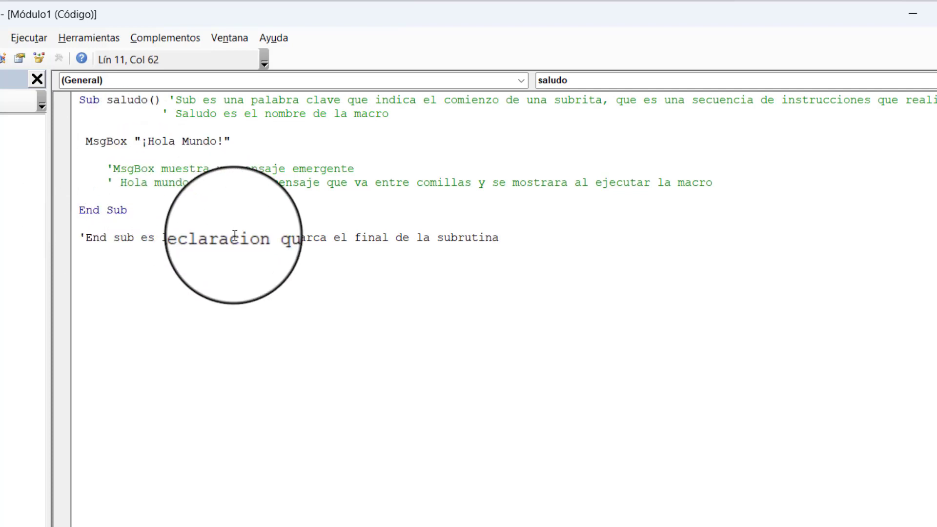
click(325, 275)
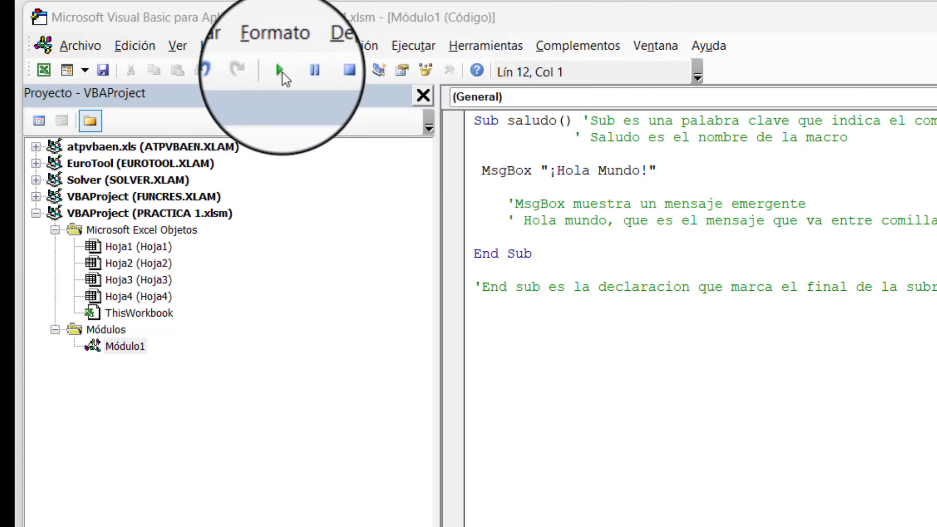
Run saludo from the editor, dismiss the ¡Hola Mundo! box, then save and close the VBA editor.
click(543, 121)
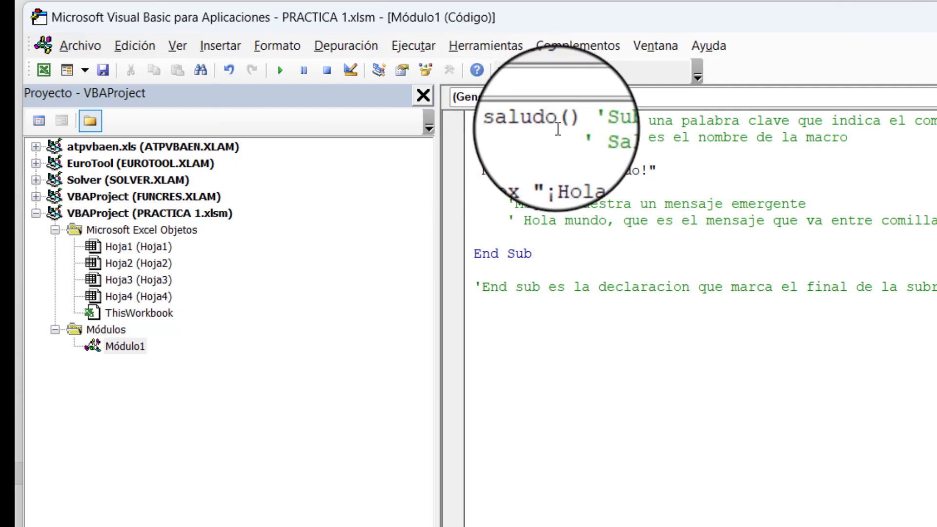
click(533, 121)
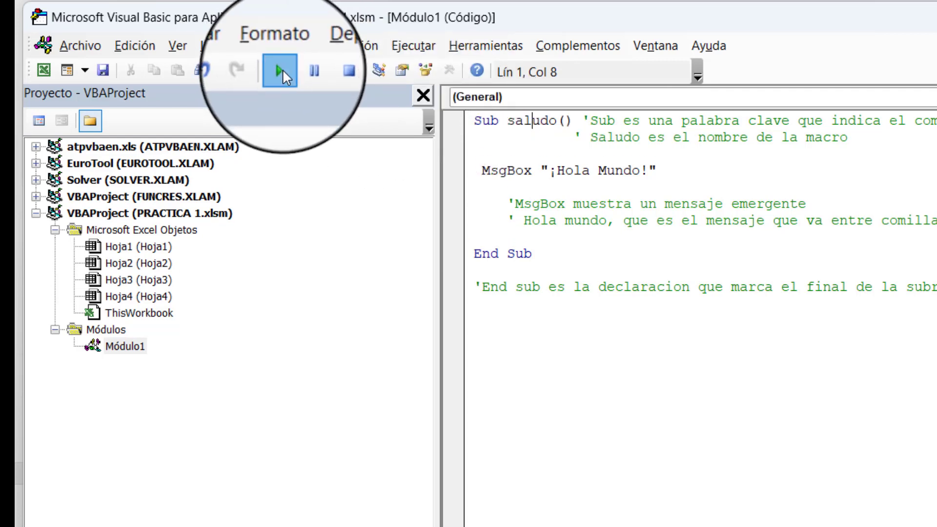
click(280, 71)
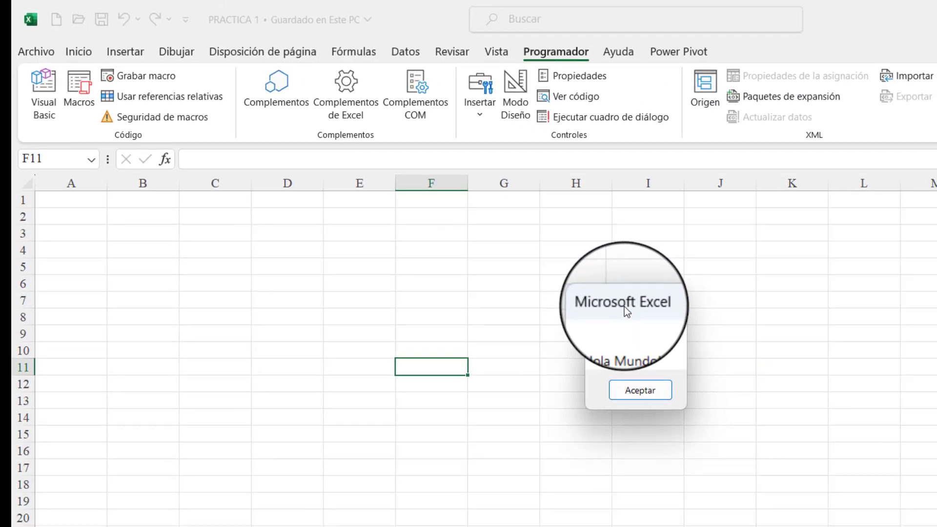
drag(625, 307, 557, 259)
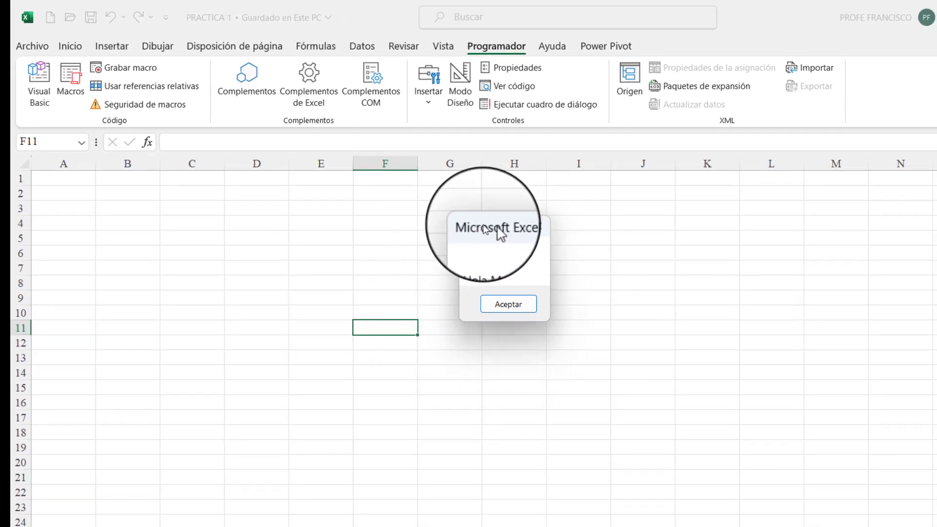
drag(485, 229, 481, 226)
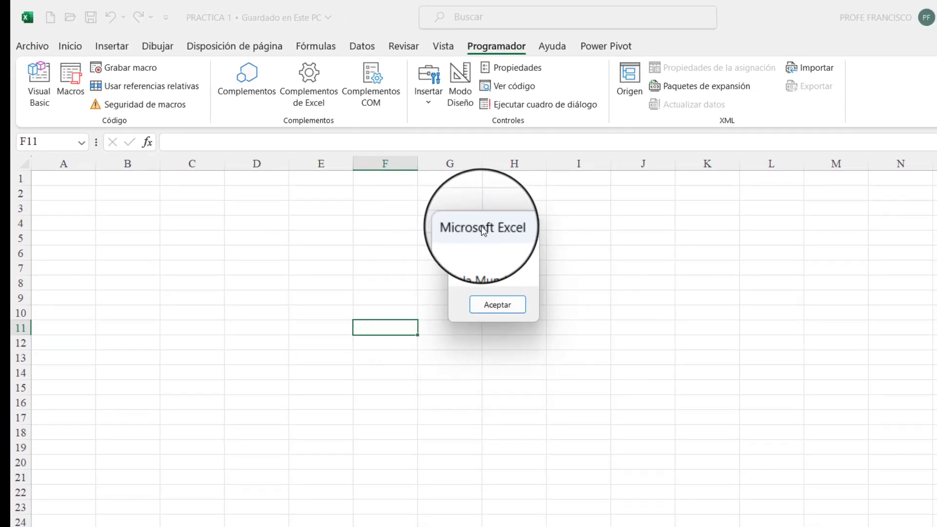
click(496, 307)
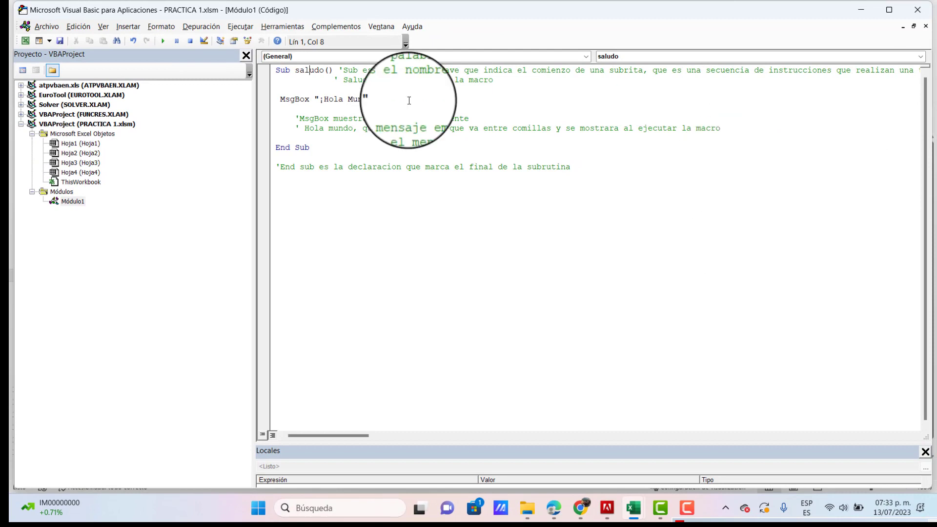
click(59, 43)
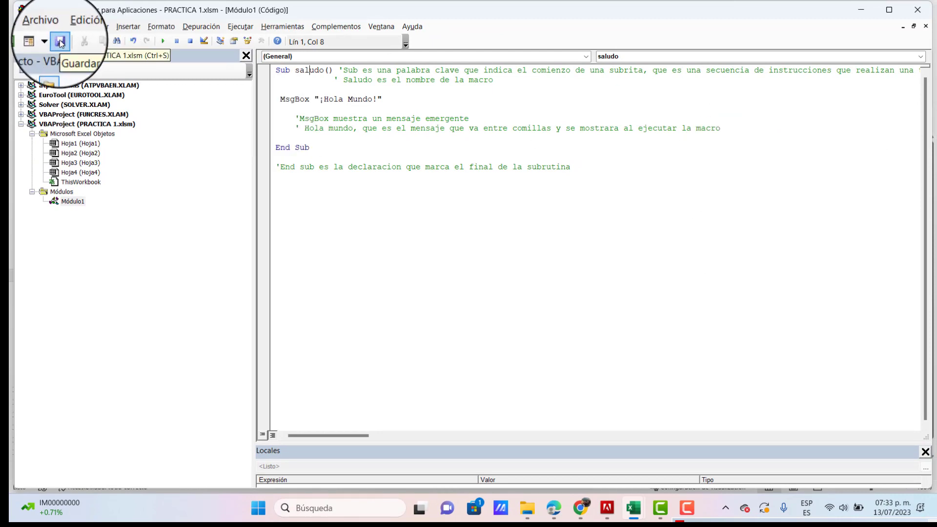
click(918, 10)
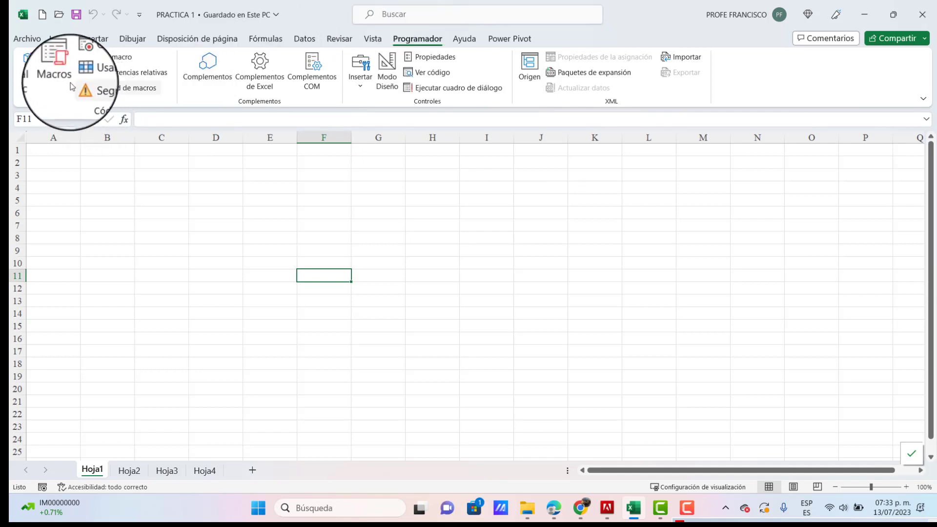
Pick saludo in Excel's Macros list and run it to show ¡Hola Mundo!
click(61, 71)
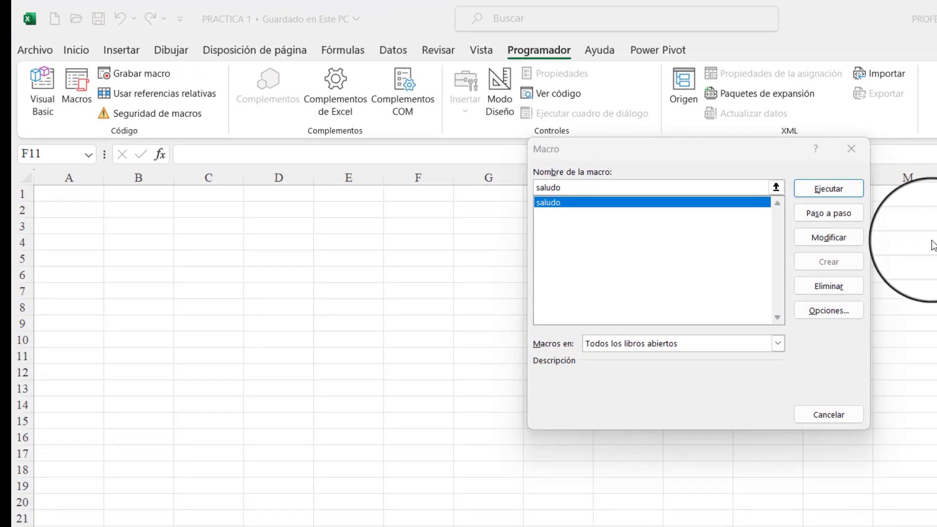
click(622, 155)
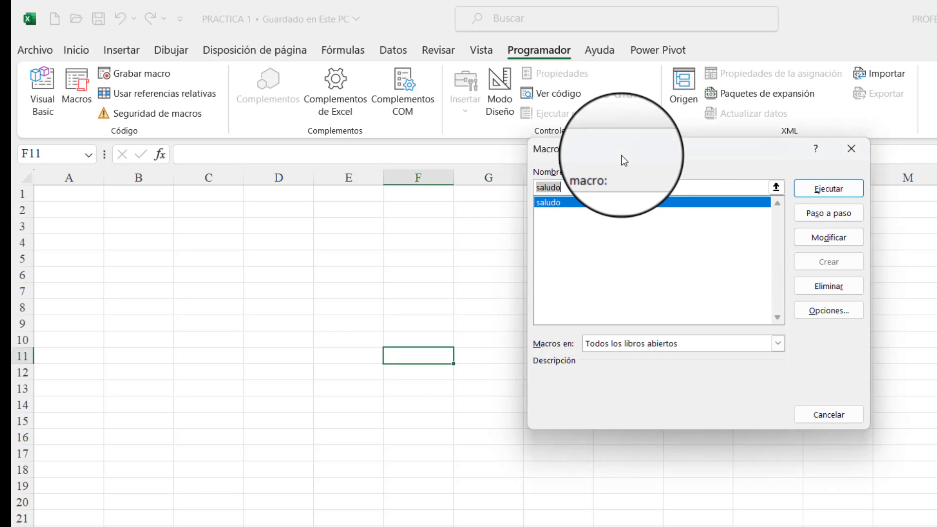
click(566, 204)
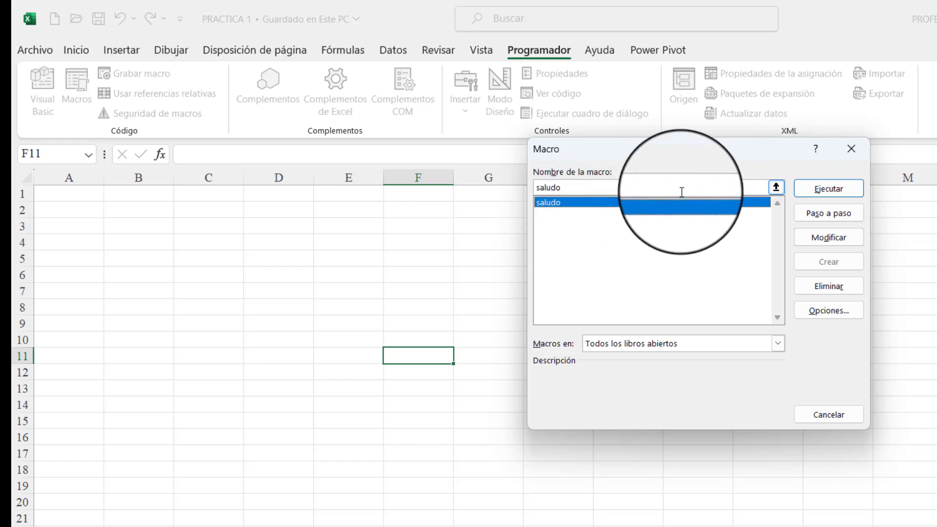
click(816, 189)
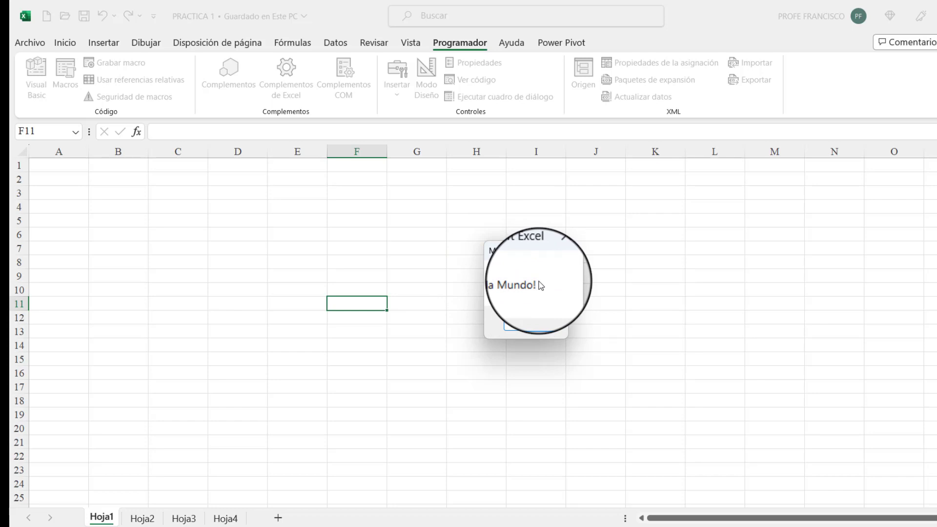
Dismiss the greeting and draw a rounded rectangle from Insertar > Formas spanning about C2 to E6.
click(528, 326)
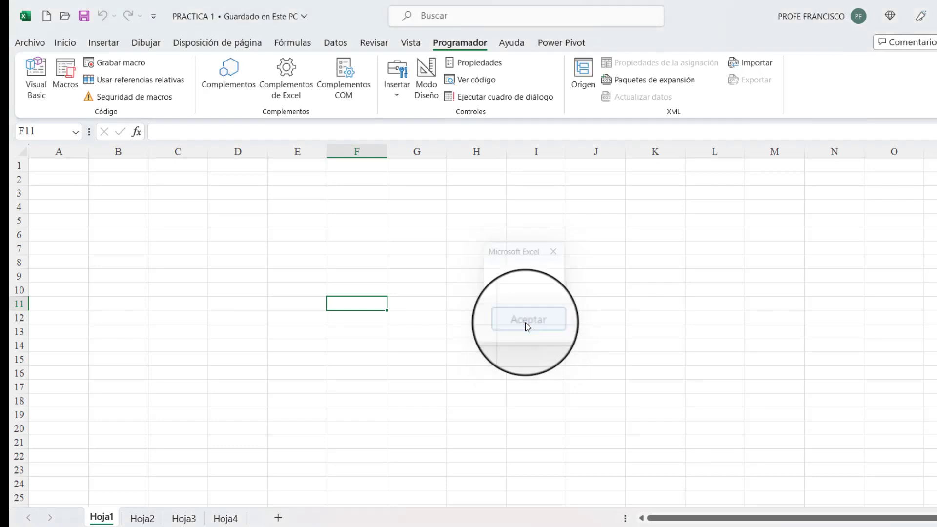
click(186, 190)
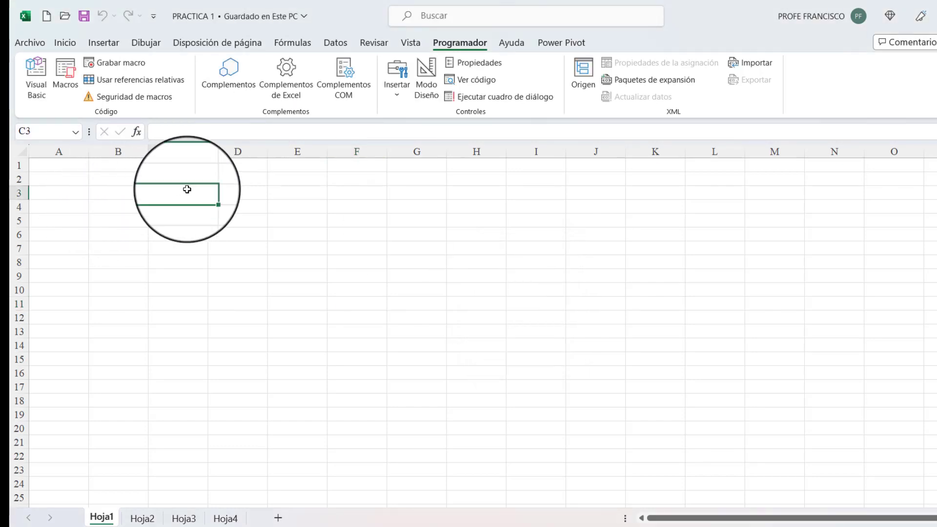
click(302, 200)
click(105, 43)
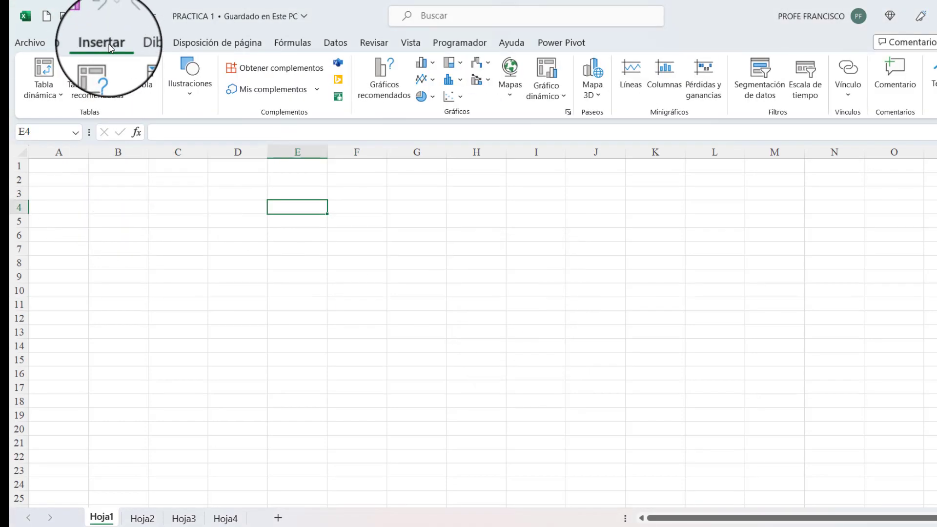
click(189, 90)
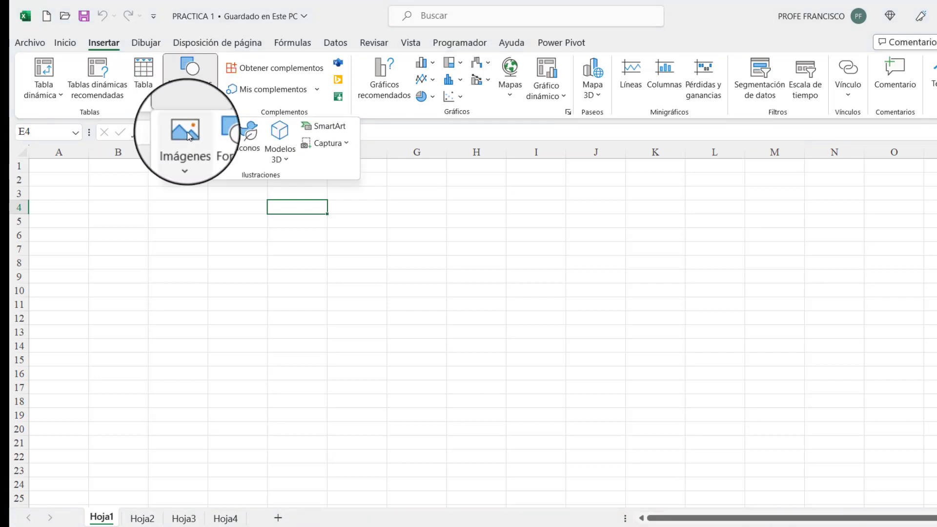
click(218, 156)
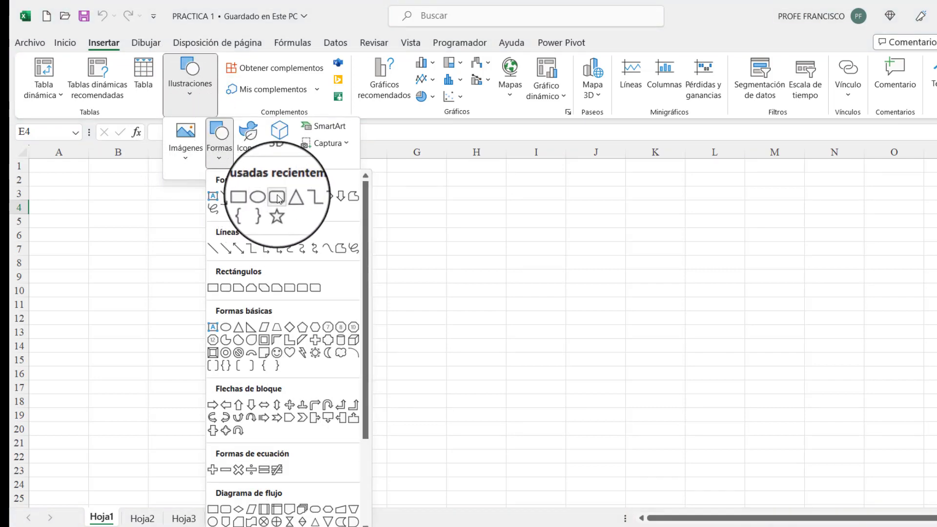
key(Escape)
drag(158, 179, 318, 235)
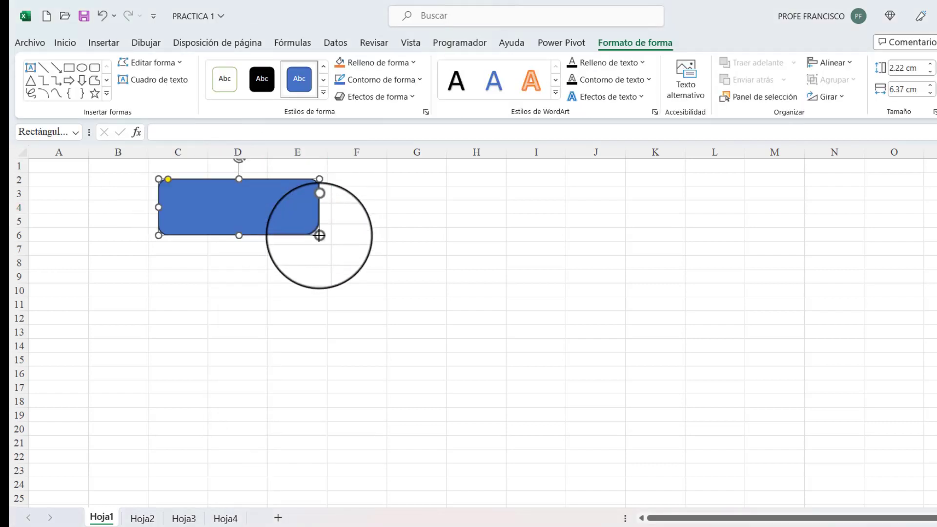
Apply the black shape style and a preset shadow effect to the rectangle.
click(320, 96)
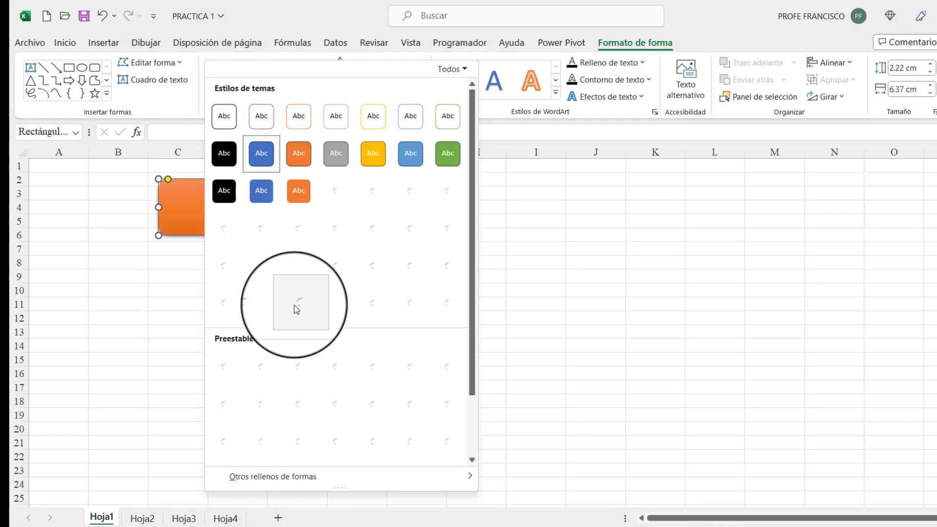
click(224, 301)
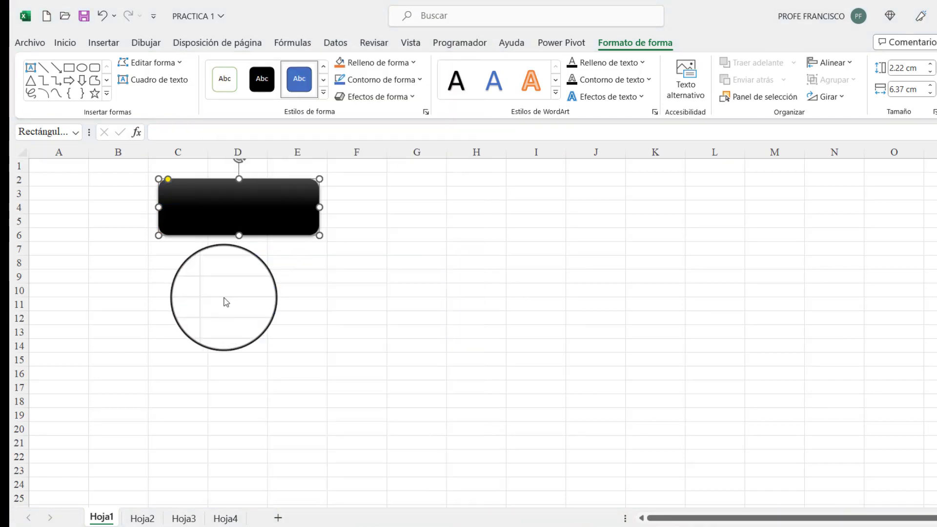
click(408, 68)
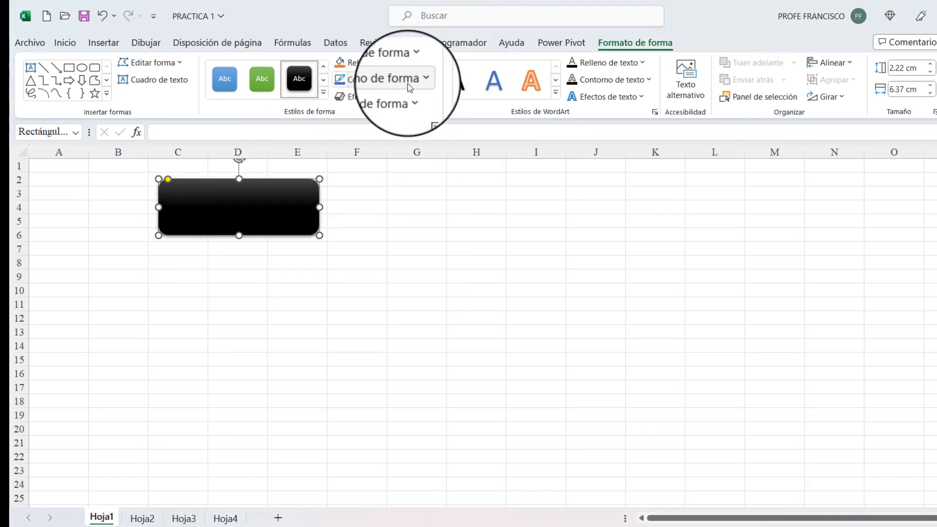
click(408, 83)
click(408, 83)
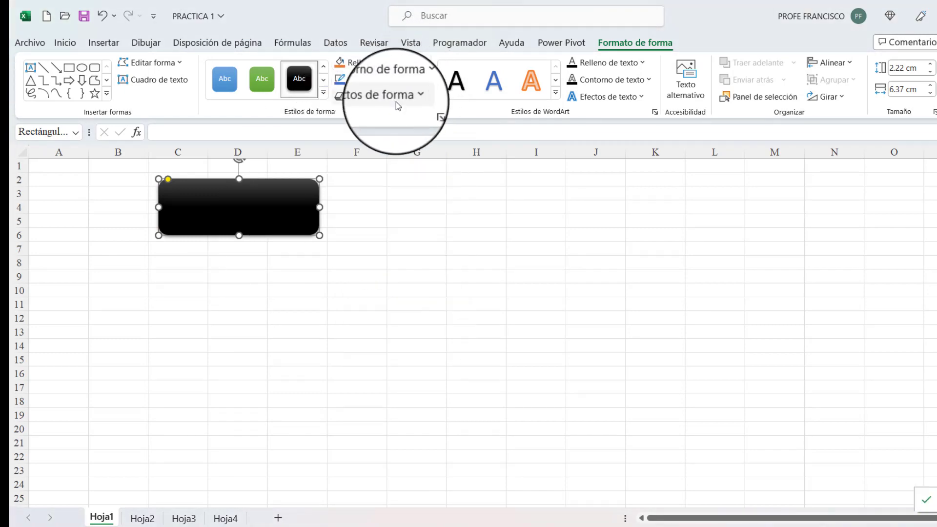
click(396, 100)
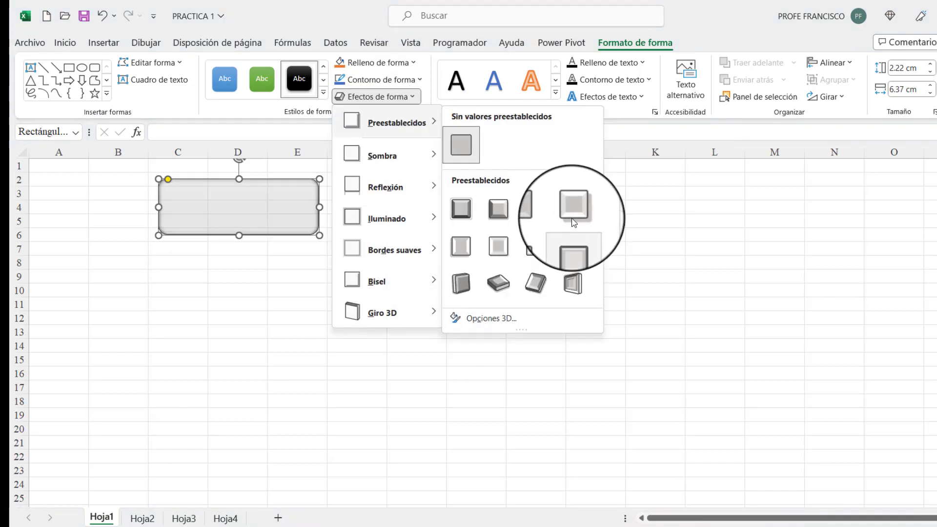
click(574, 222)
drag(574, 223, 245, 213)
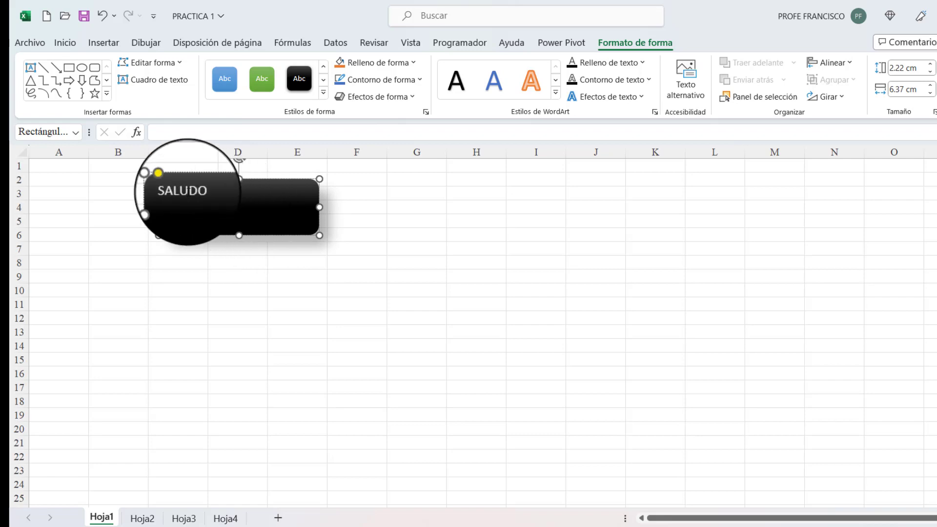
Format the SALUDO label at size 20, bold, centred horizontally and vertically.
double_click(184, 190)
click(65, 42)
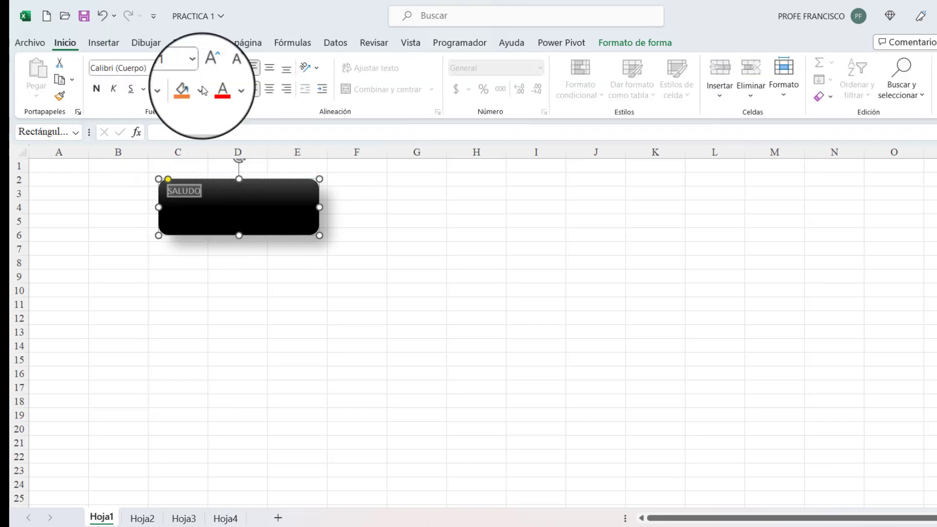
click(214, 68)
click(214, 69)
click(214, 68)
click(214, 68)
click(214, 68)
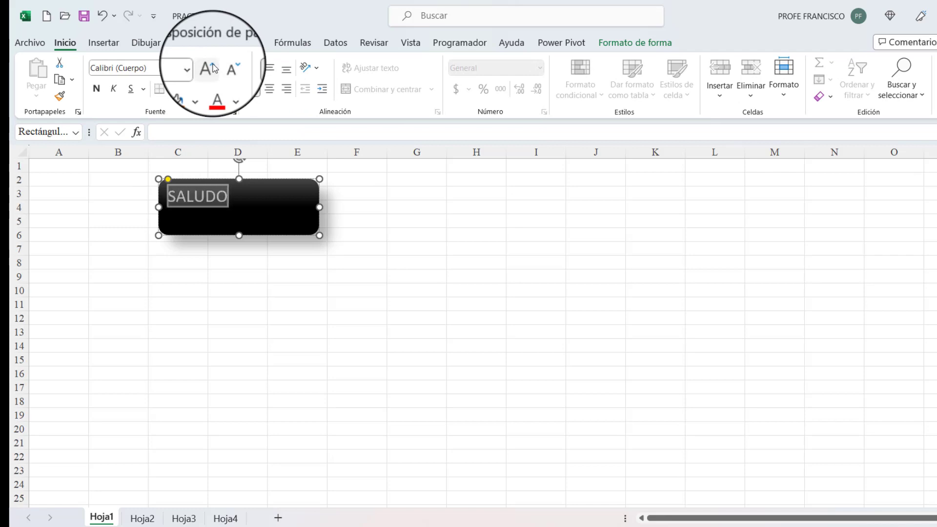
click(269, 89)
click(269, 67)
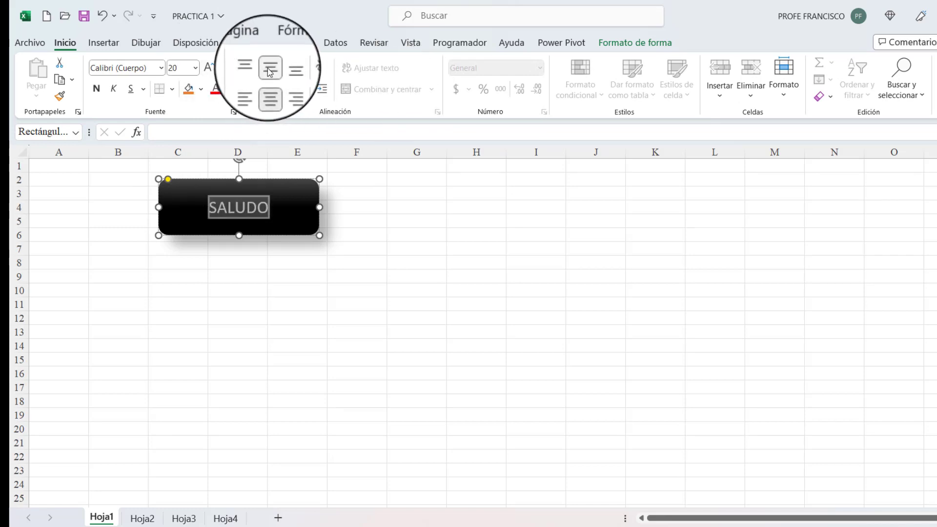
click(96, 88)
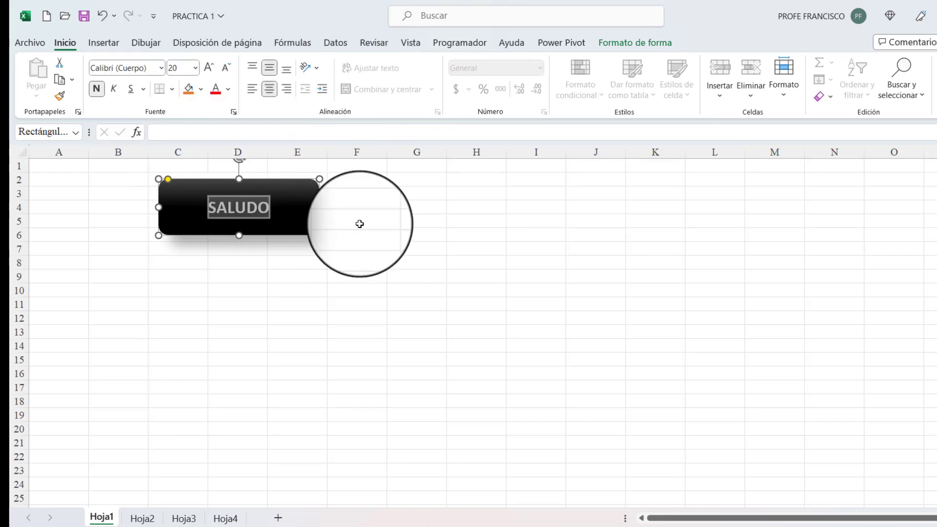
click(374, 227)
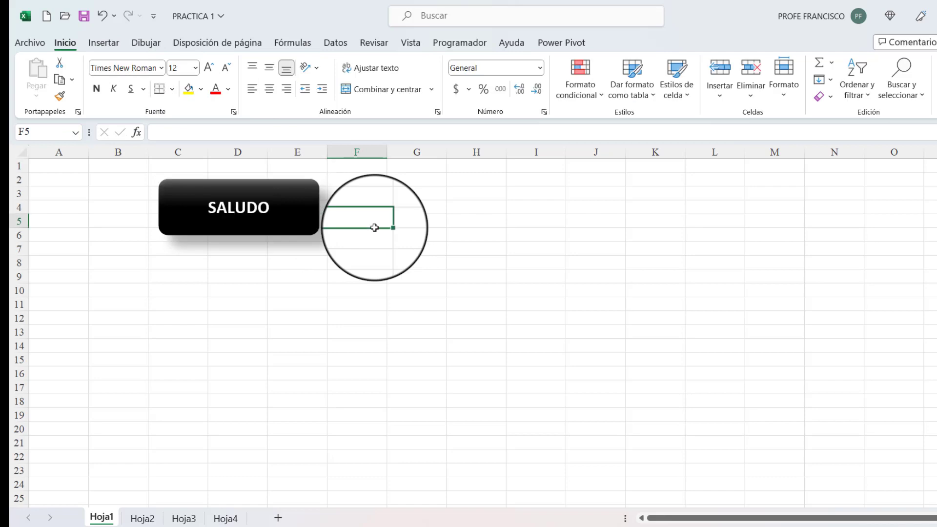
click(298, 206)
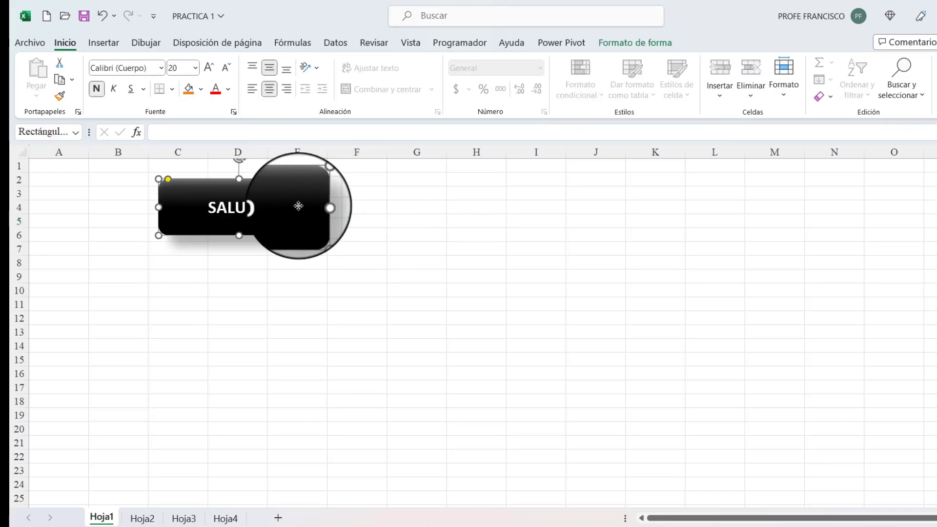
Assign the saludo macro to the SALUDO shape, then click it and dismiss ¡Hola Mundo!
right_click(298, 206)
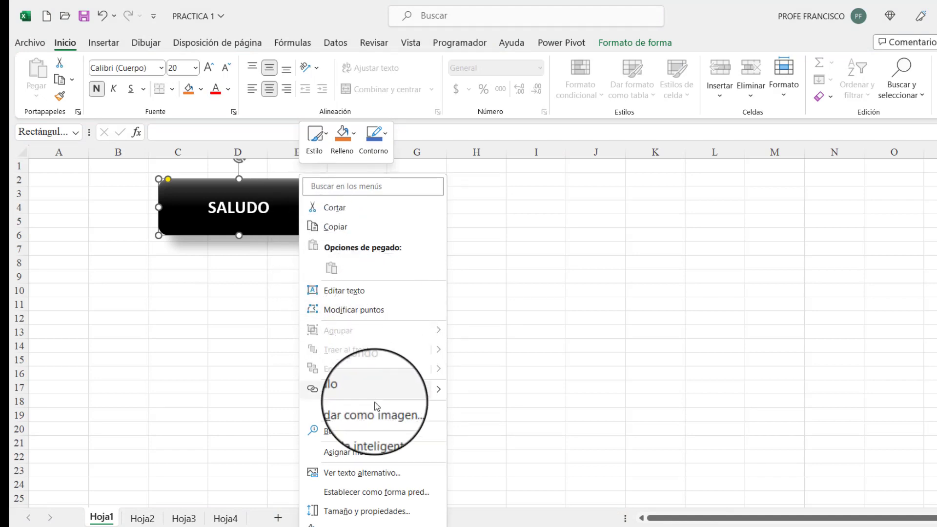
click(361, 455)
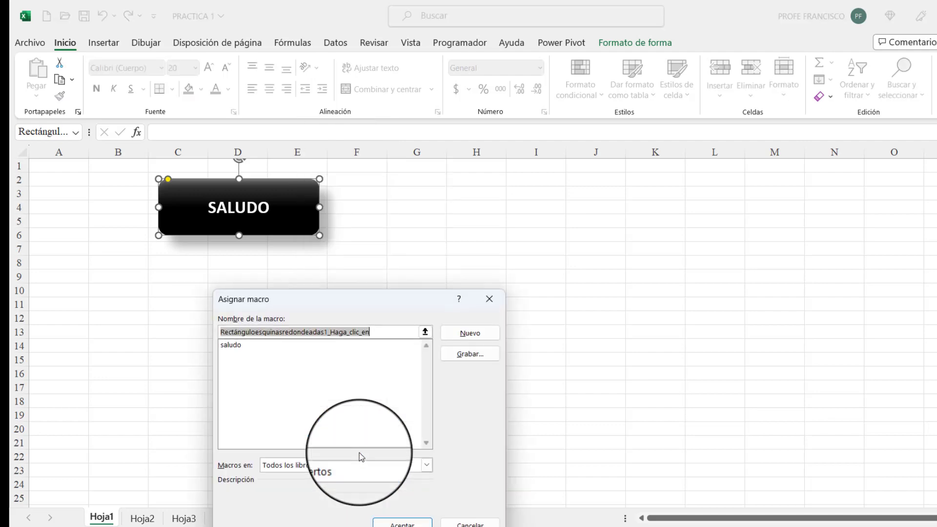
click(231, 344)
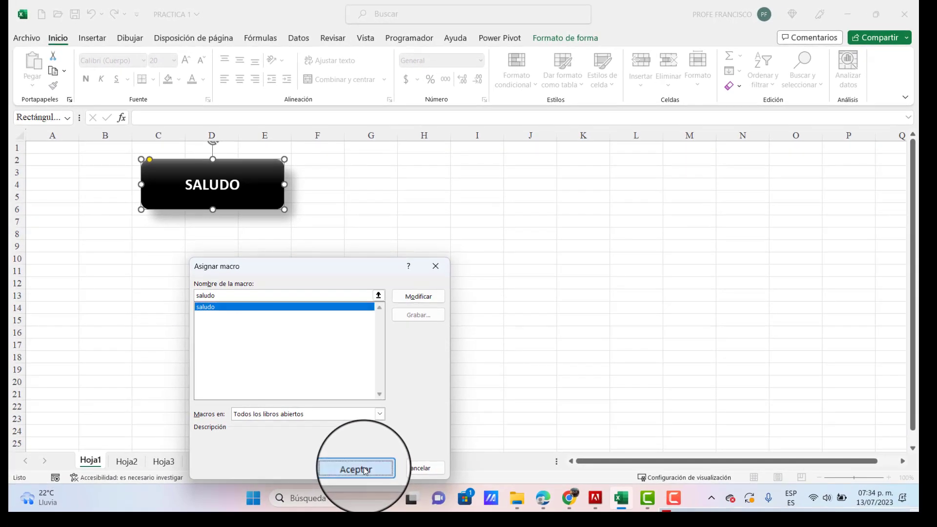
click(365, 469)
click(315, 270)
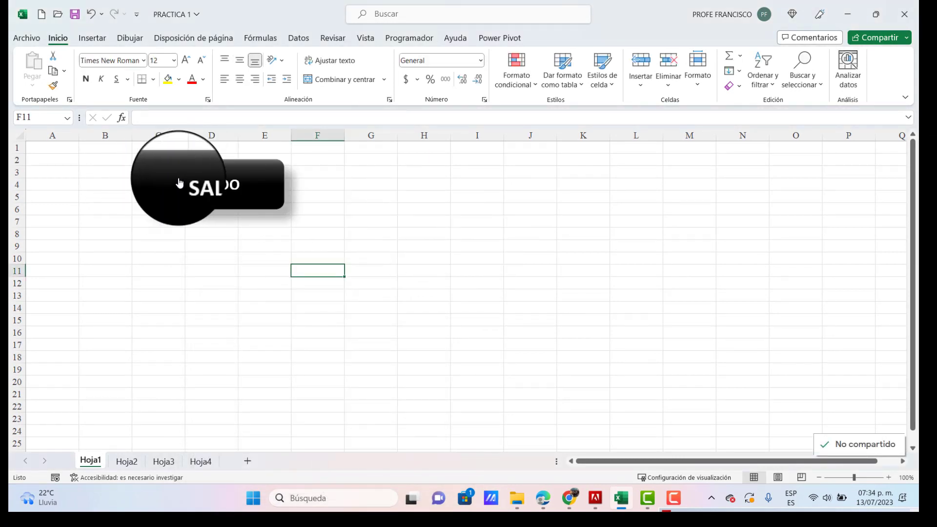
click(234, 185)
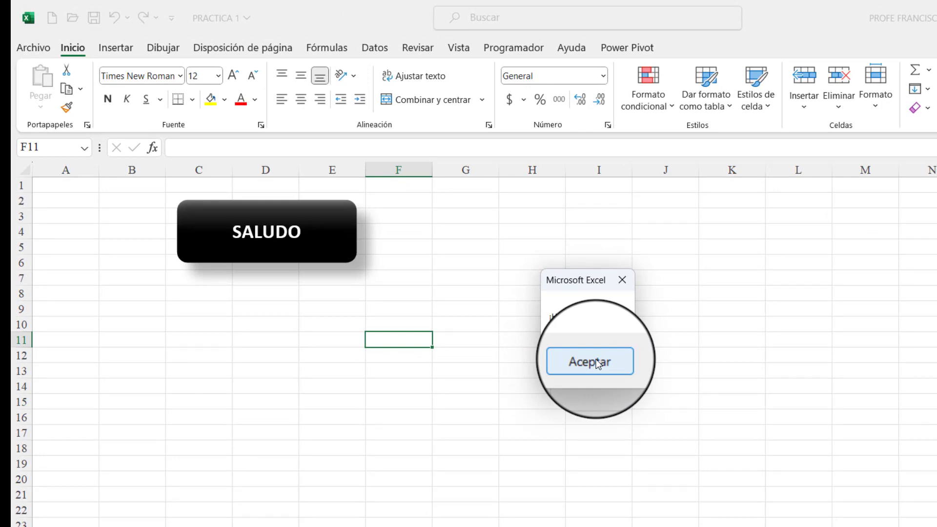
click(597, 363)
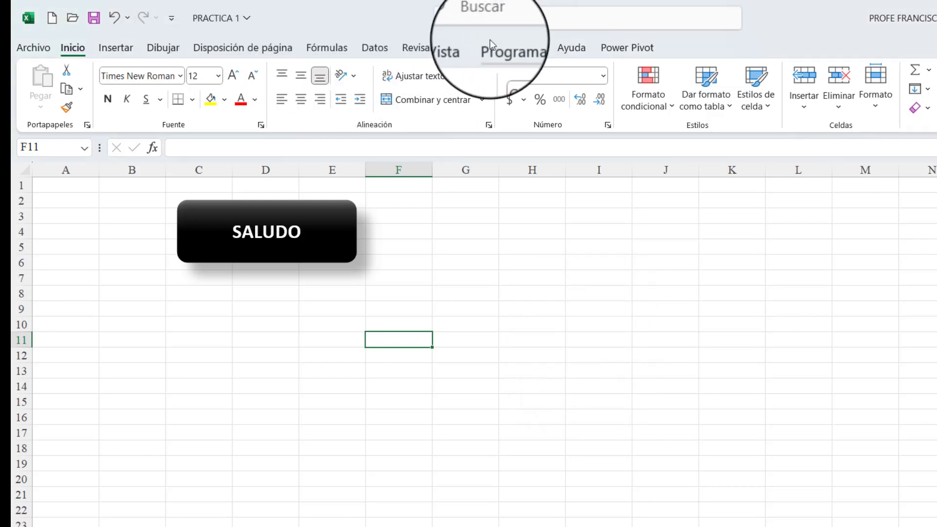
Insert an ActiveX command button drawn over about G3 to J5.
click(503, 46)
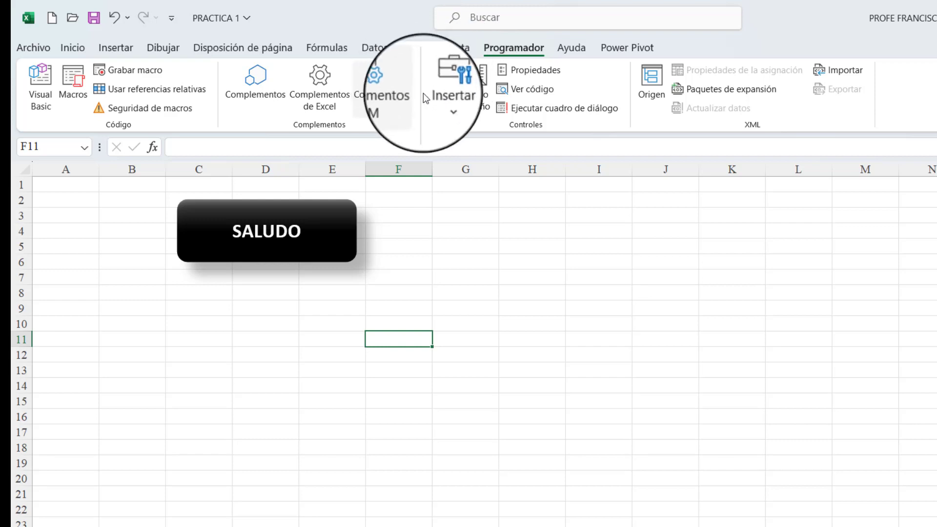
click(441, 95)
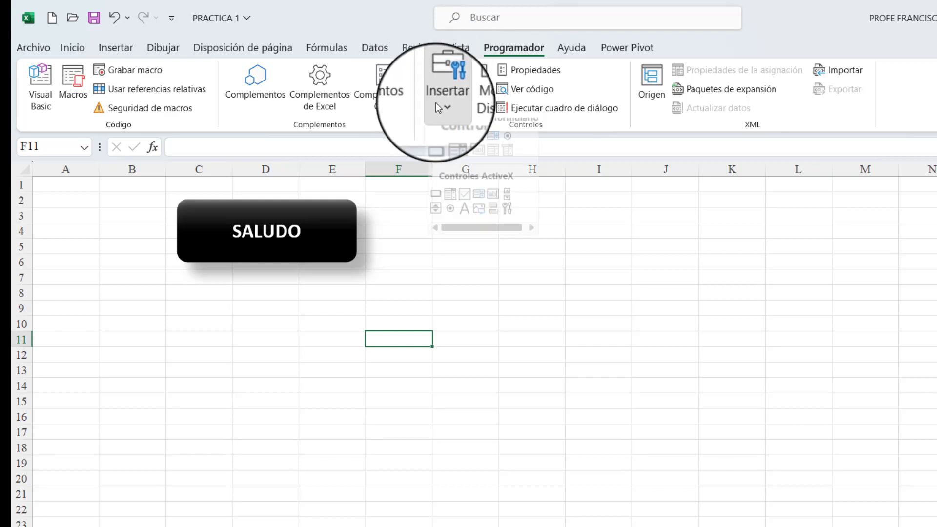
click(438, 211)
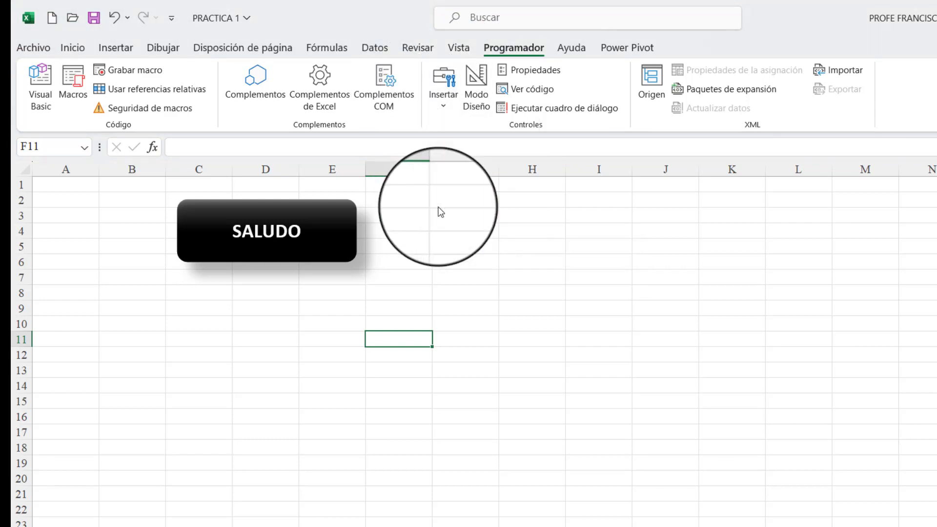
drag(435, 207, 652, 252)
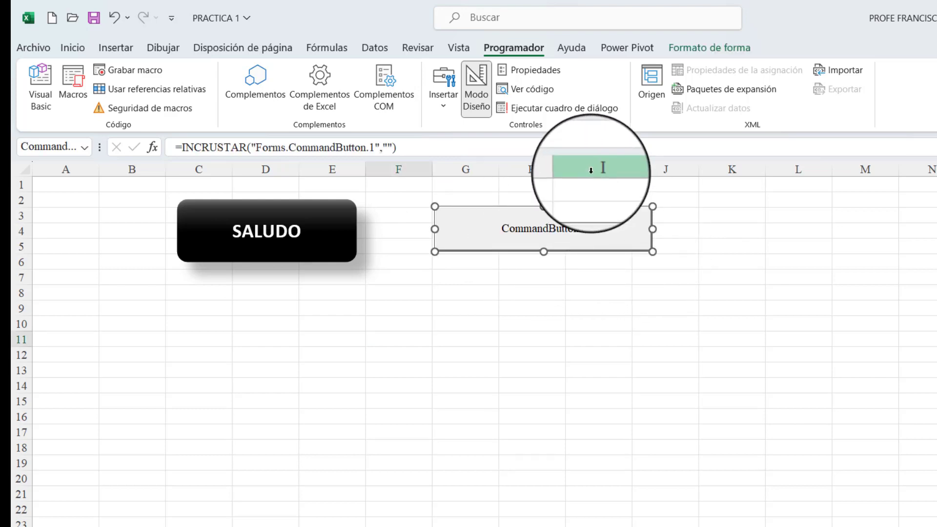
Set the button's Caption property to SALUDO and close the Properties panel.
click(534, 71)
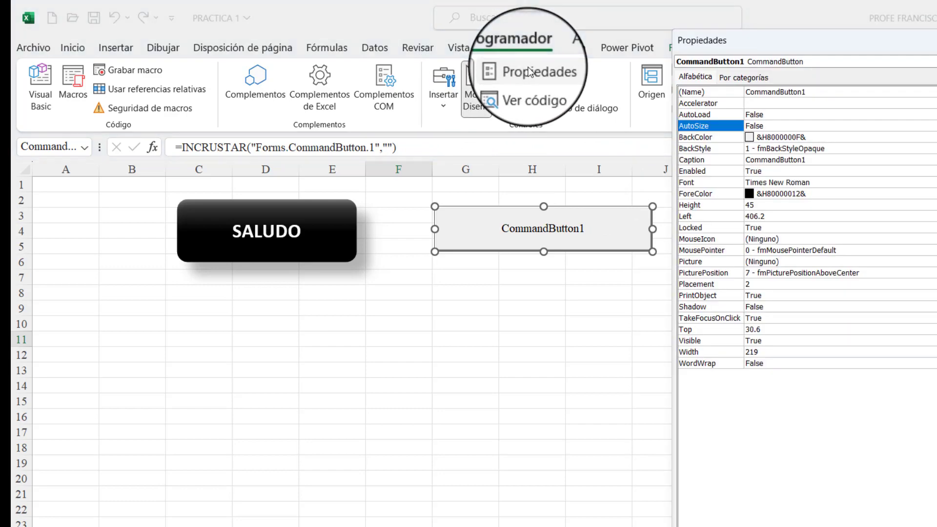
click(710, 159)
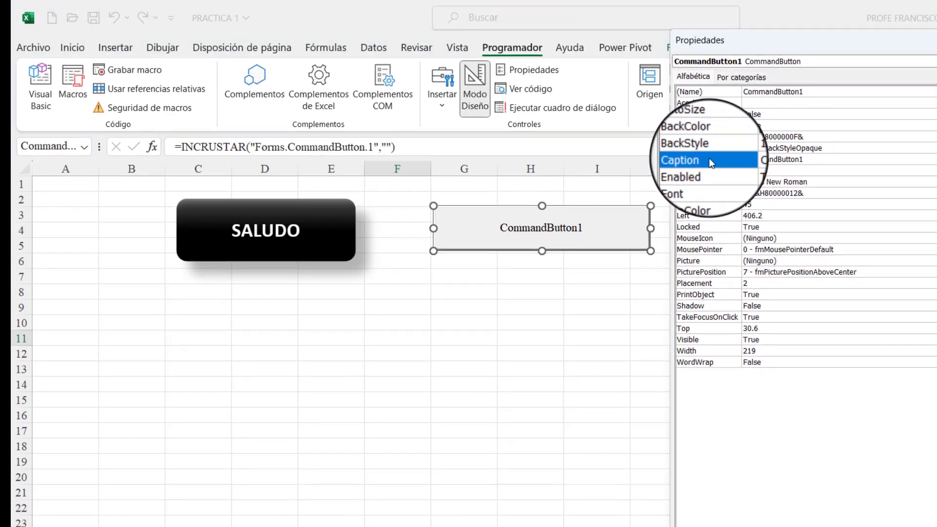
click(772, 160)
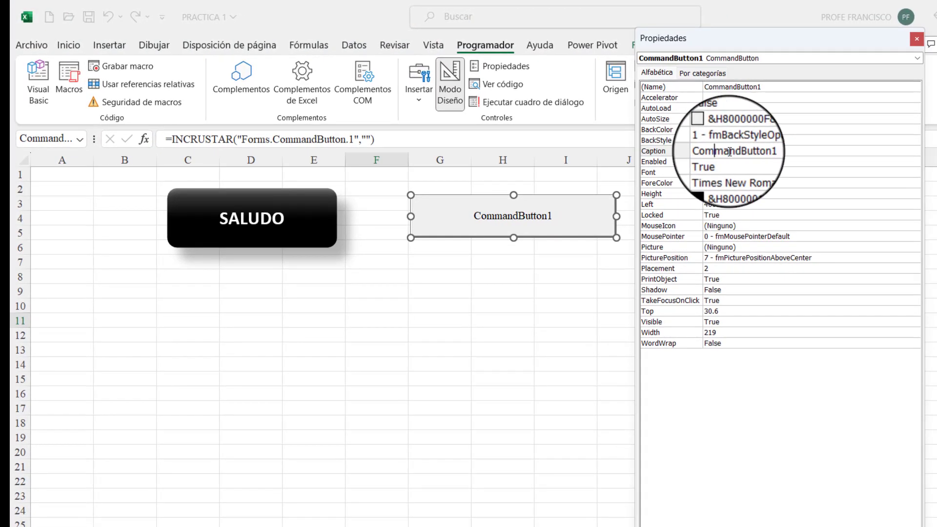
click(688, 151)
text(SALUDO)
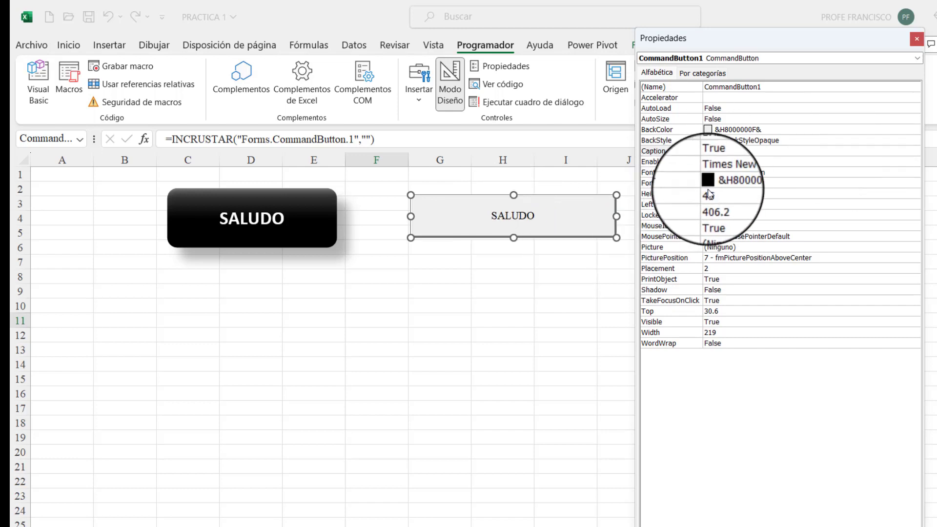
click(917, 40)
click(551, 276)
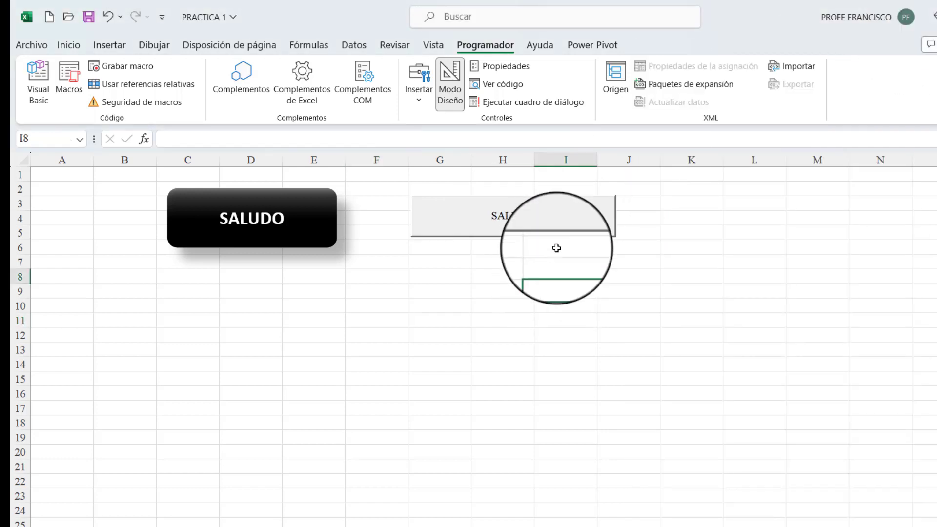
Open CommandButton1_Click, check the macro name in Módulo1, and make the procedure call saludo.
double_click(501, 216)
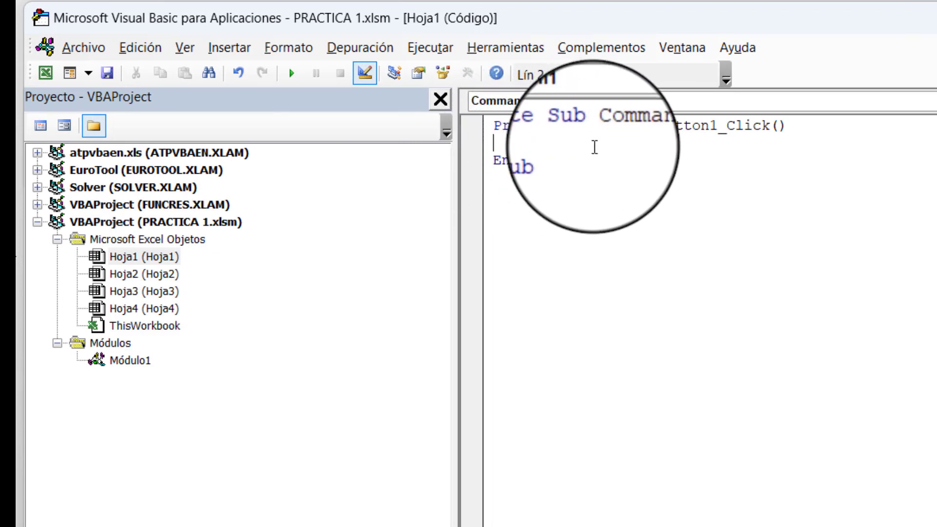
double_click(521, 125)
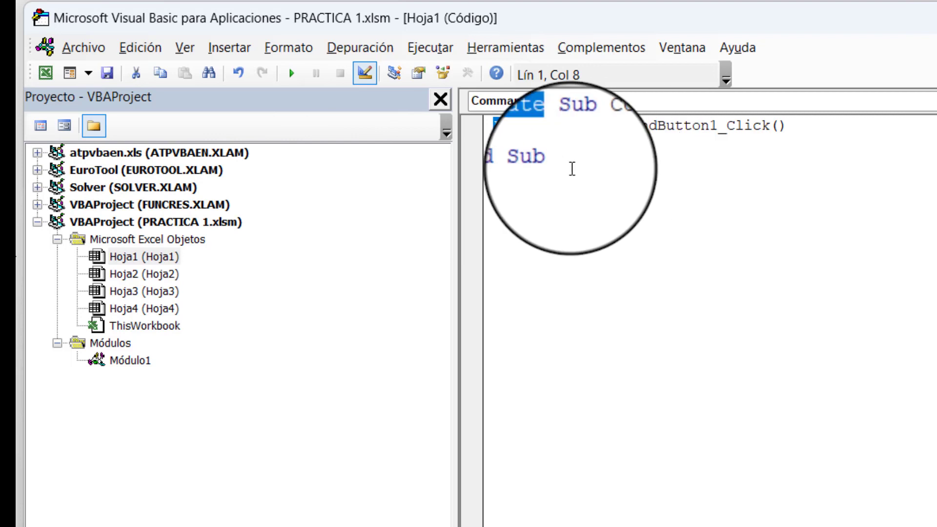
click(806, 130)
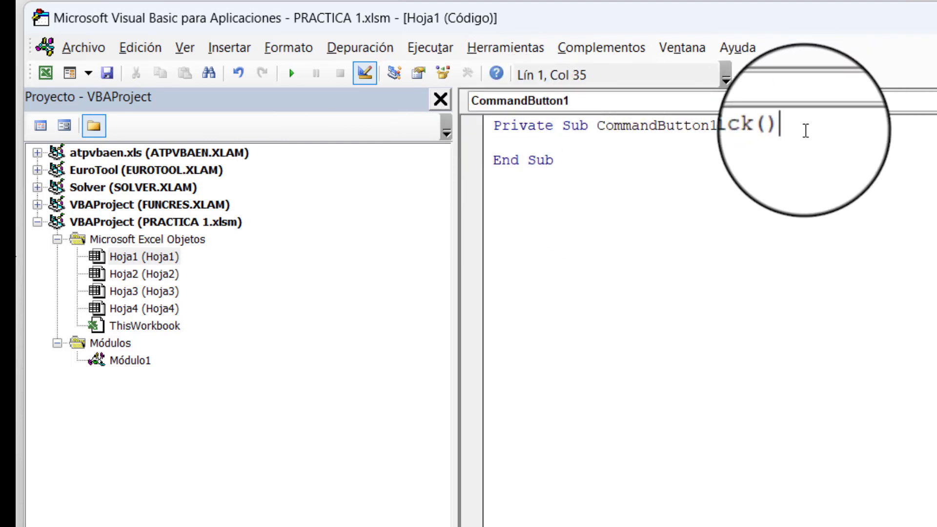
click(130, 360)
double_click(130, 360)
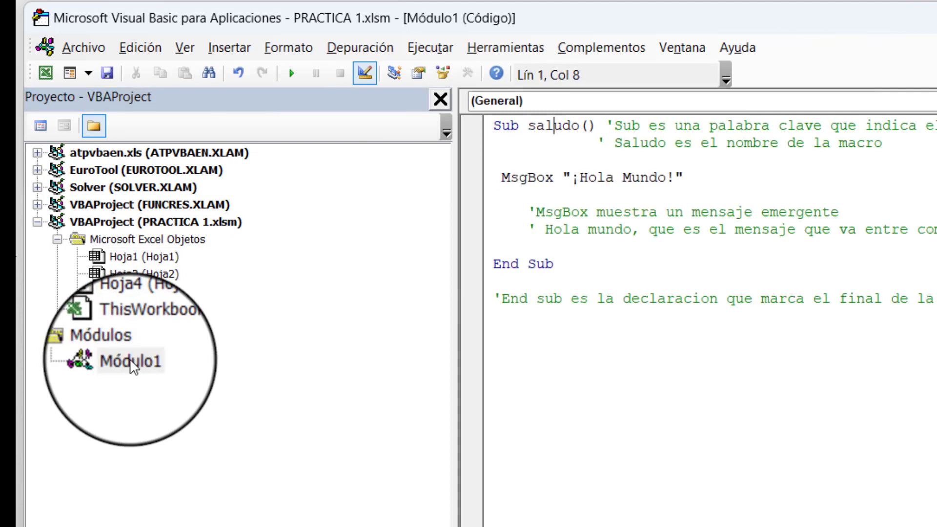
double_click(556, 127)
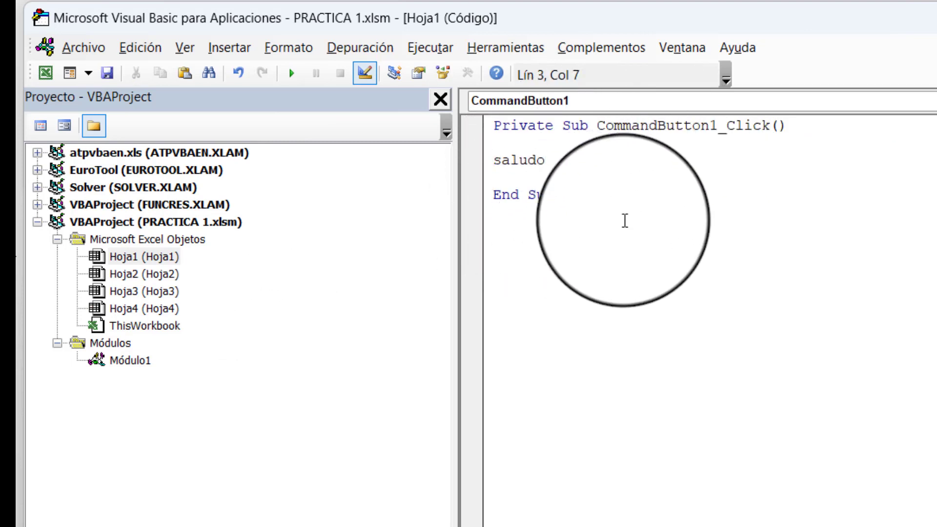
click(131, 361)
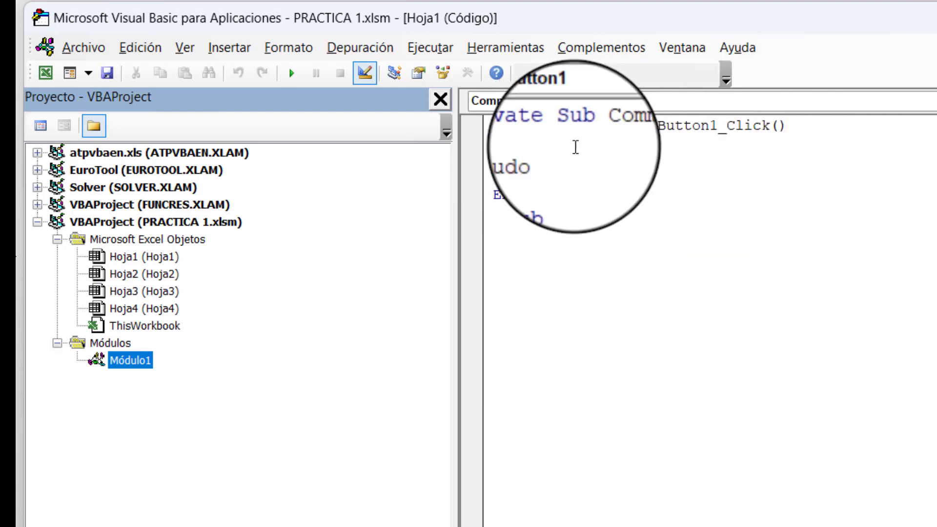
double_click(510, 160)
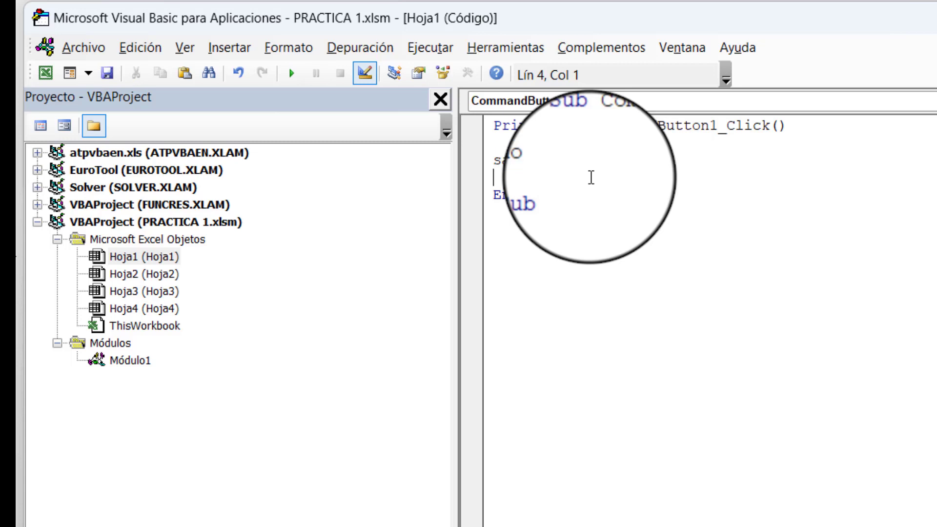
double_click(515, 161)
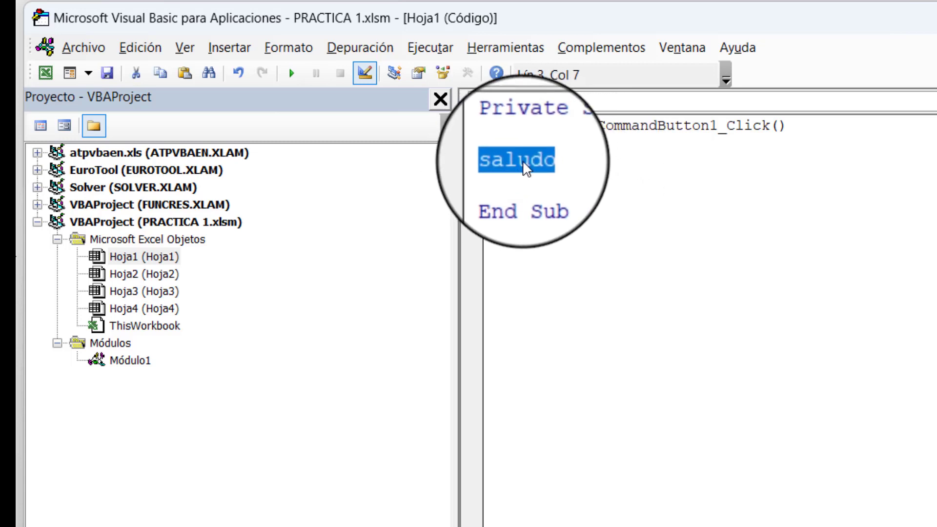
double_click(131, 360)
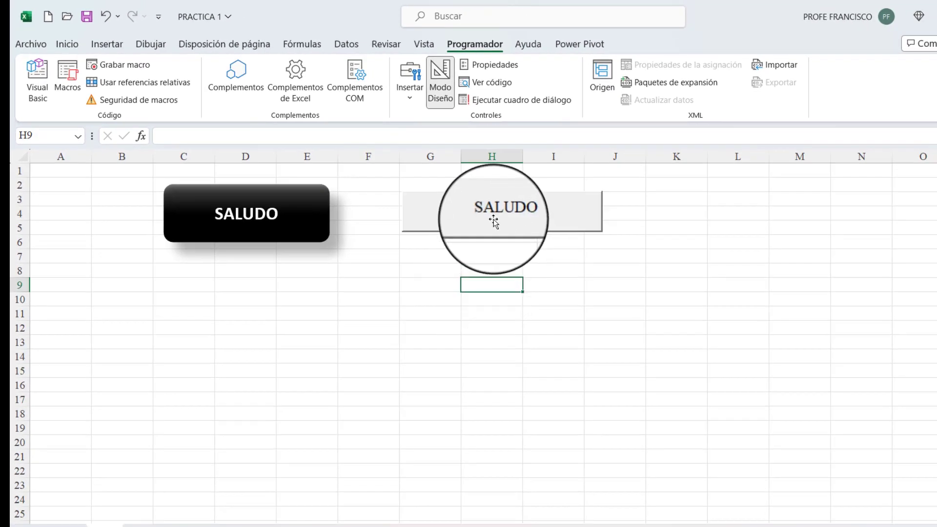
Exit design mode and test the grey SALUDO button and black SALUDO shape, dismissing each ¡Hola Mundo! message.
click(440, 78)
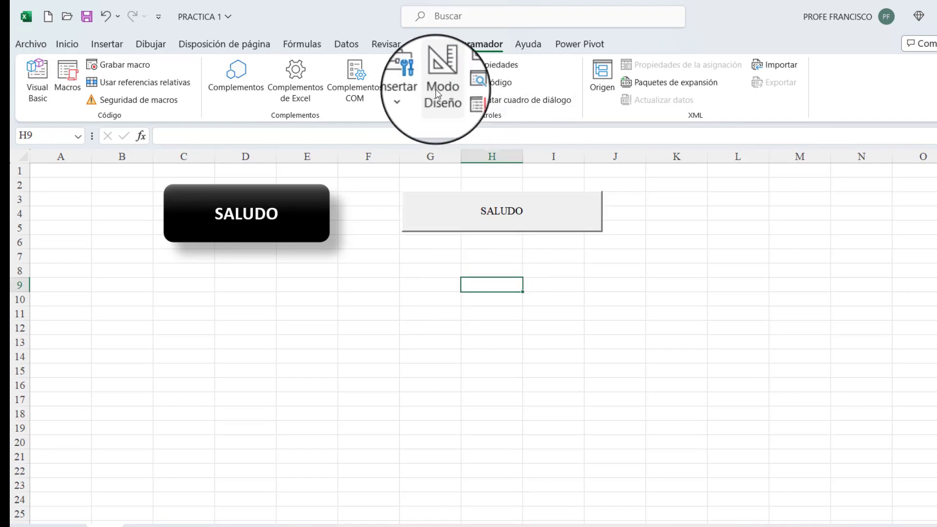
click(492, 218)
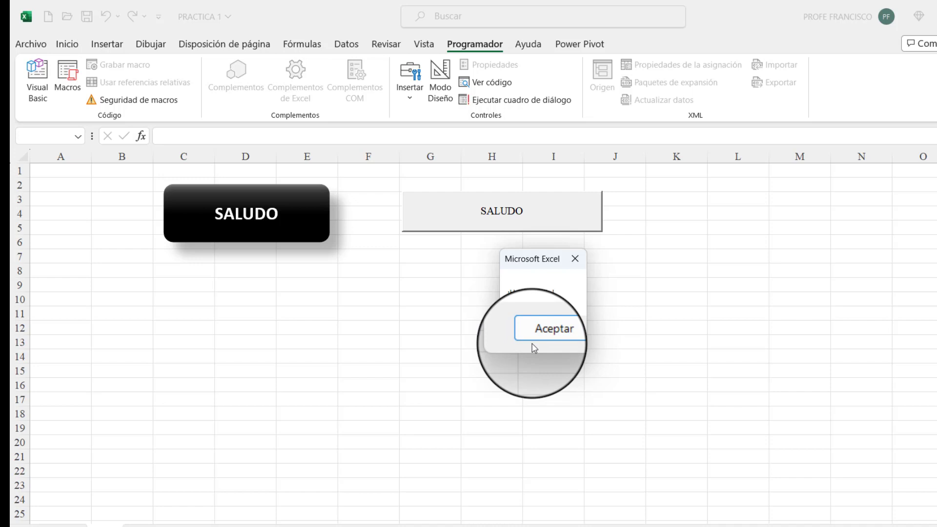
click(537, 328)
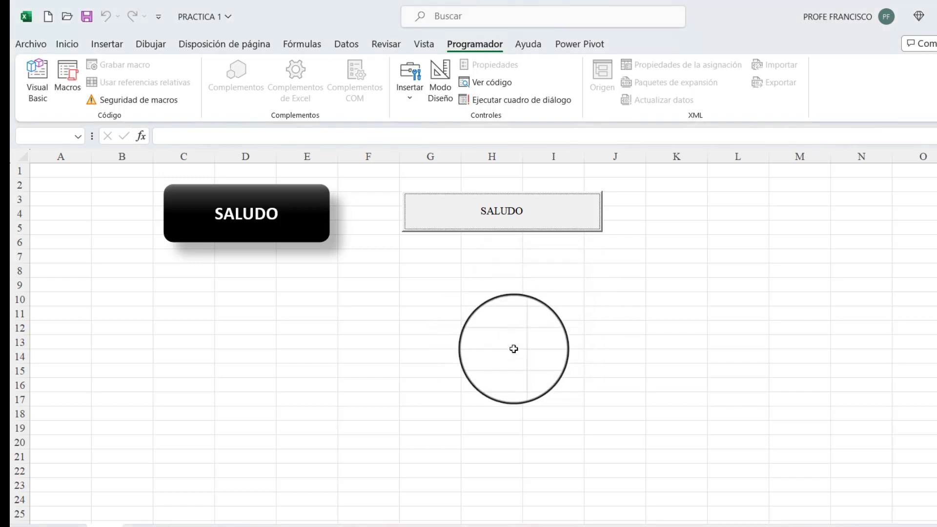
click(293, 240)
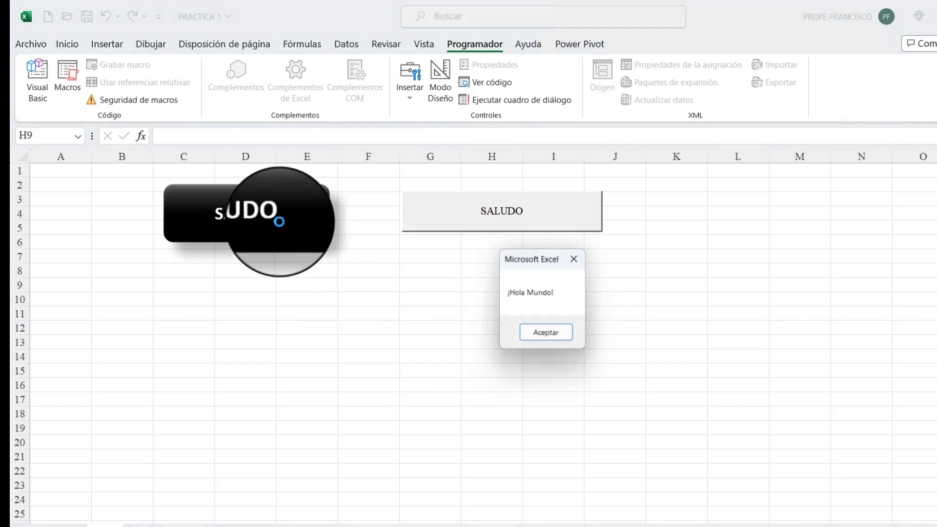
click(556, 338)
click(508, 222)
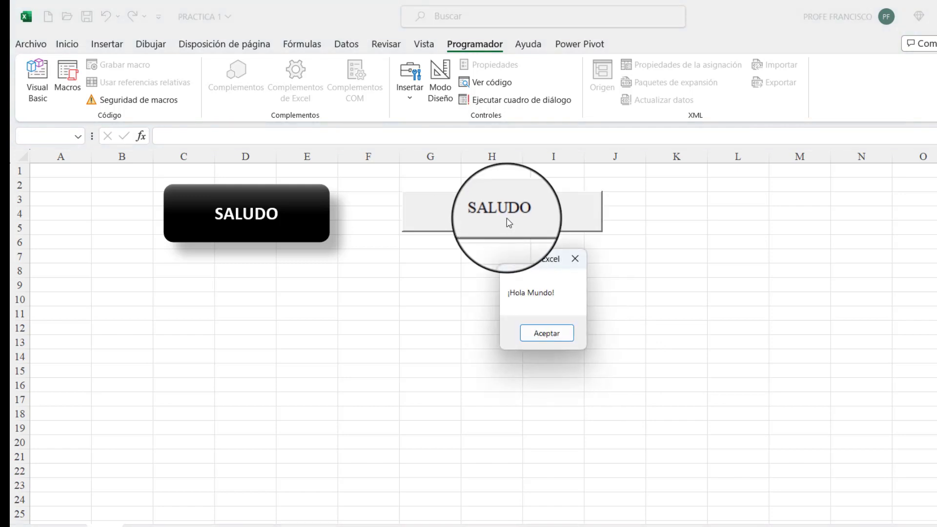
click(552, 340)
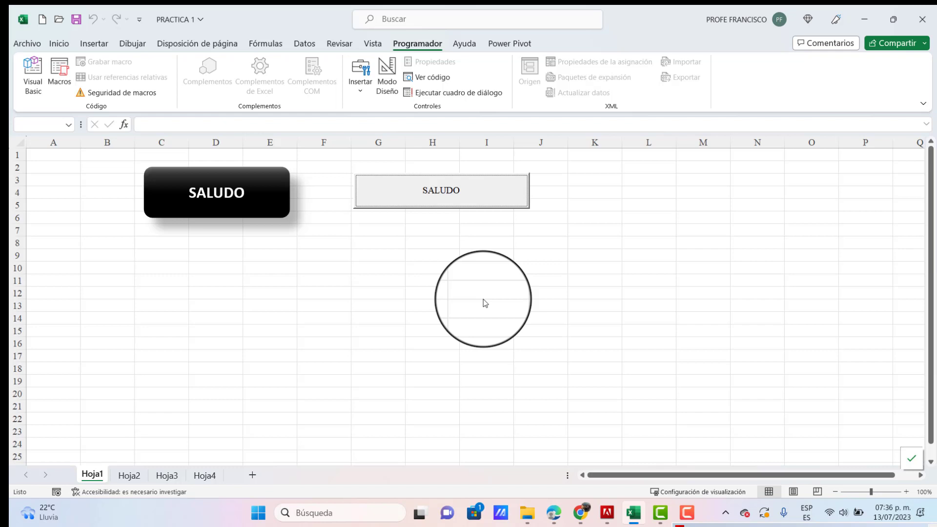
Switch from the Excel workbook to the YouTube channel window in Chrome.
click(583, 519)
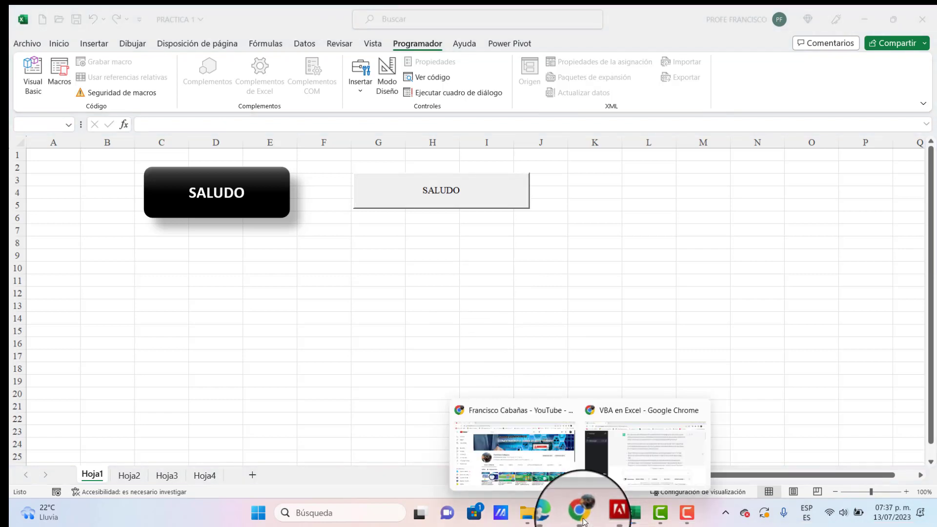
click(510, 446)
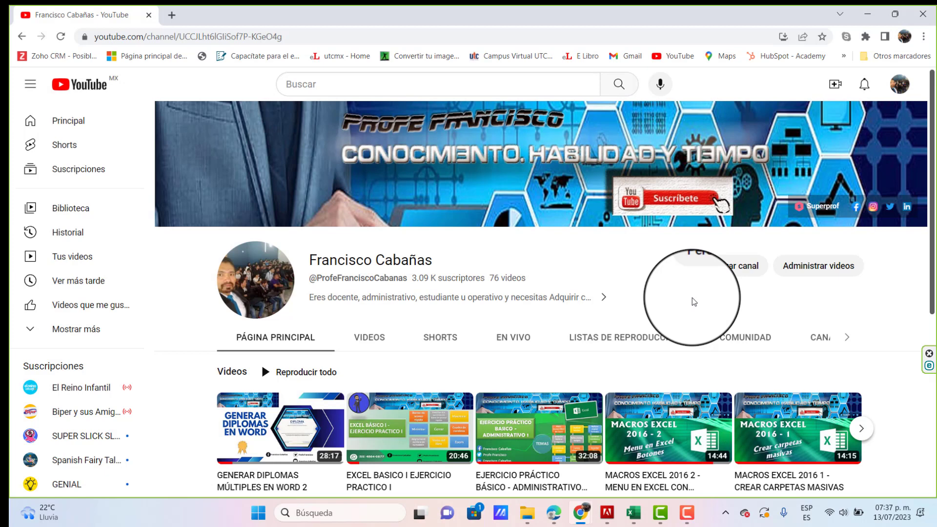
click(688, 516)
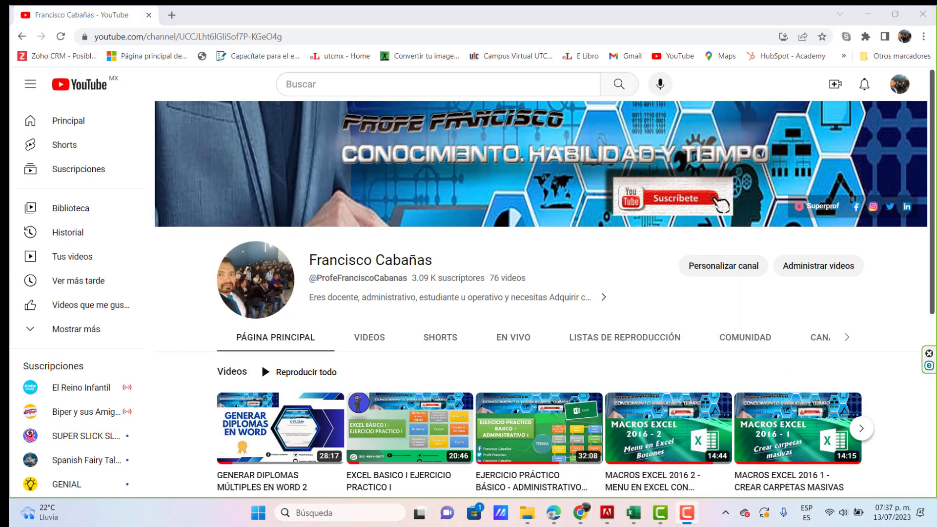